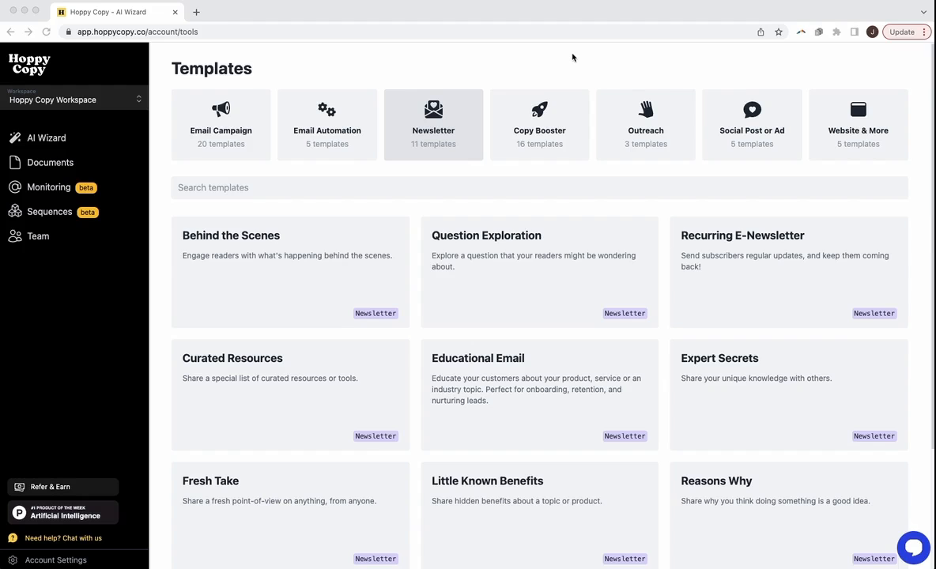
- Browse the Newsletter templates and open the Reasons Why template
{"action": "left_click", "coordinate": [433, 144]}
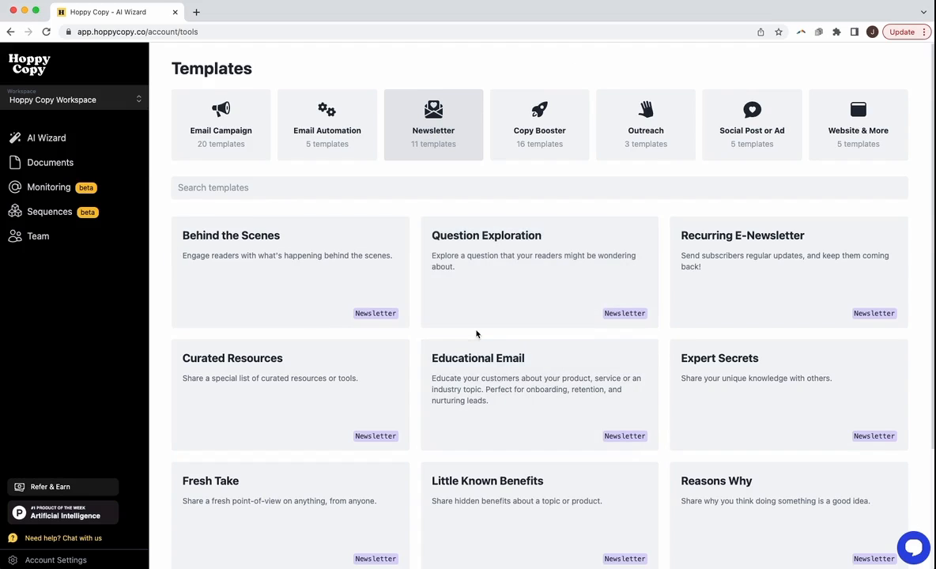
{"action": "scroll", "coordinate": [481, 321], "scroll_direction": "down", "scroll_amount": 1}
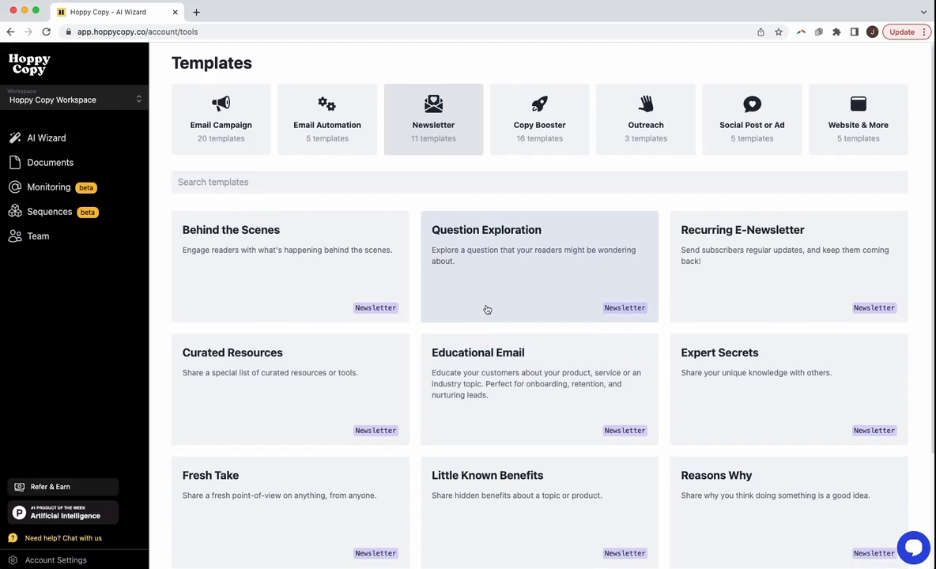
{"action": "scroll", "coordinate": [486, 309], "scroll_direction": "down", "scroll_amount": 3}
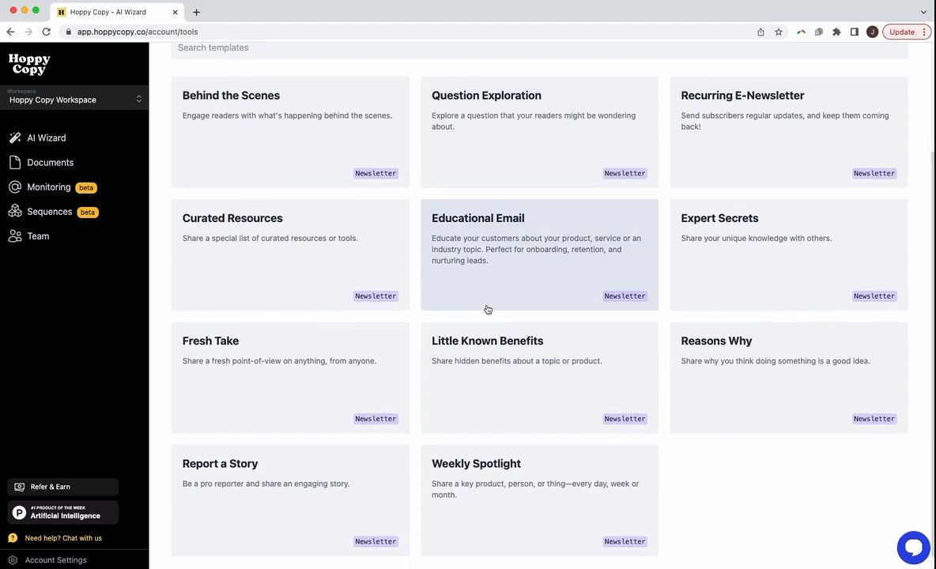
{"action": "scroll", "coordinate": [490, 297], "scroll_direction": "up", "scroll_amount": 4}
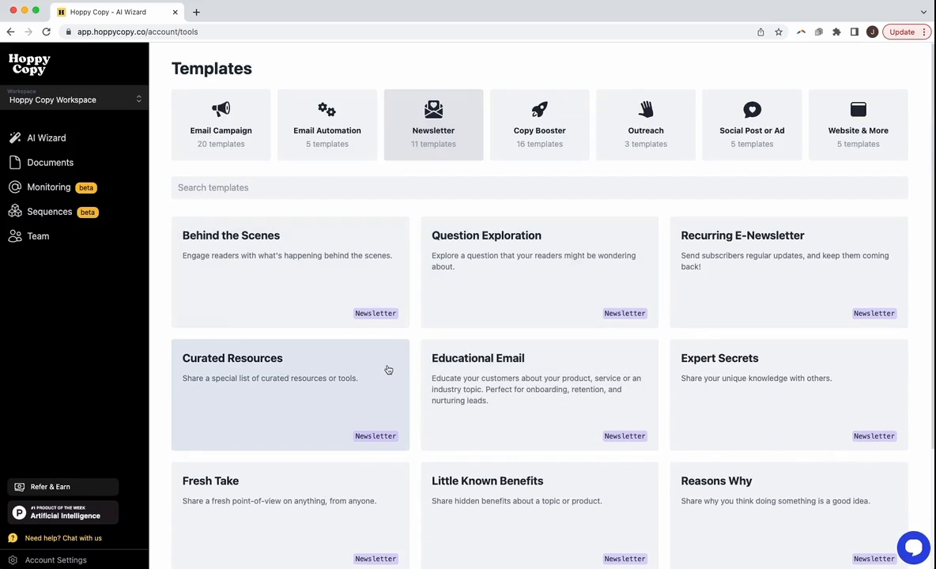
{"action": "scroll", "coordinate": [484, 298], "scroll_direction": "down", "scroll_amount": 1}
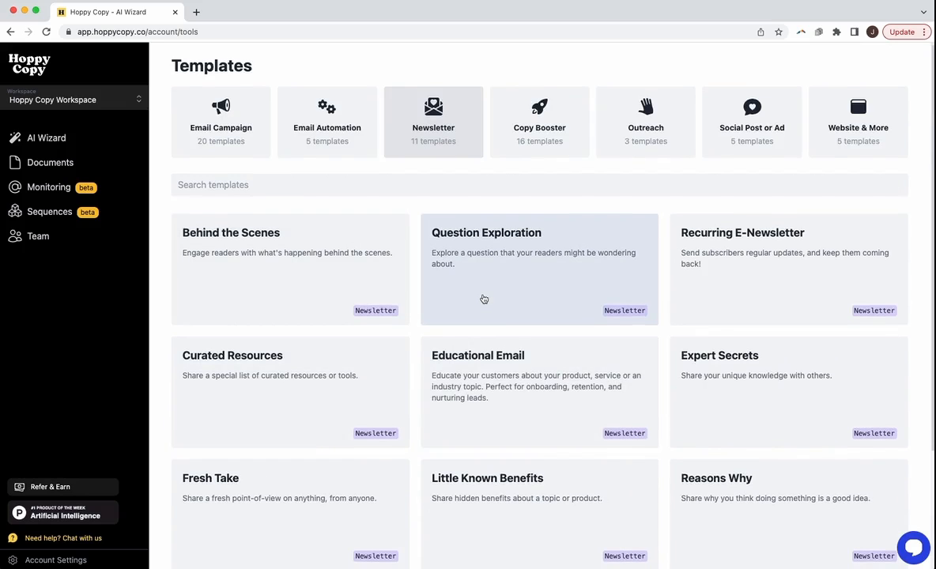
{"action": "scroll", "coordinate": [484, 299], "scroll_direction": "down", "scroll_amount": 3}
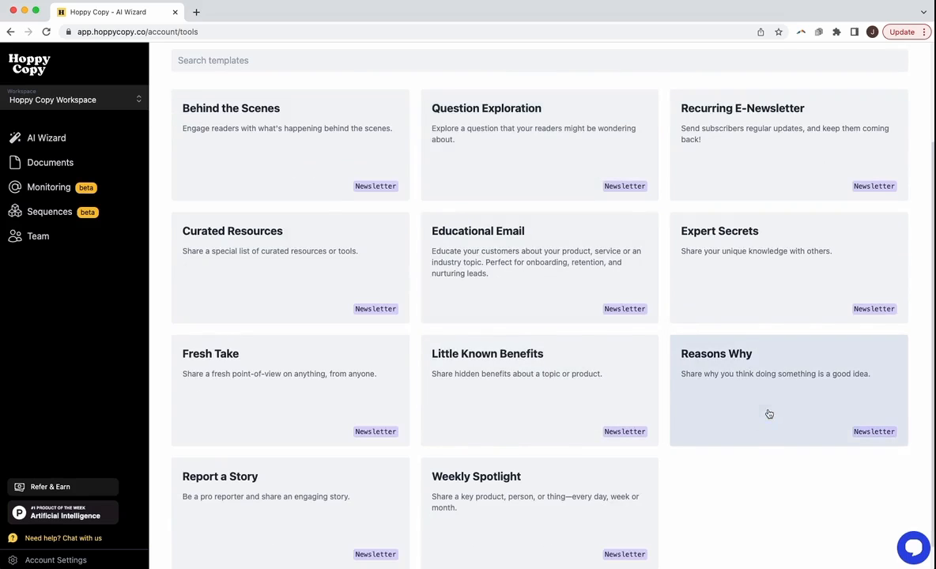
{"action": "left_click", "coordinate": [497, 283]}
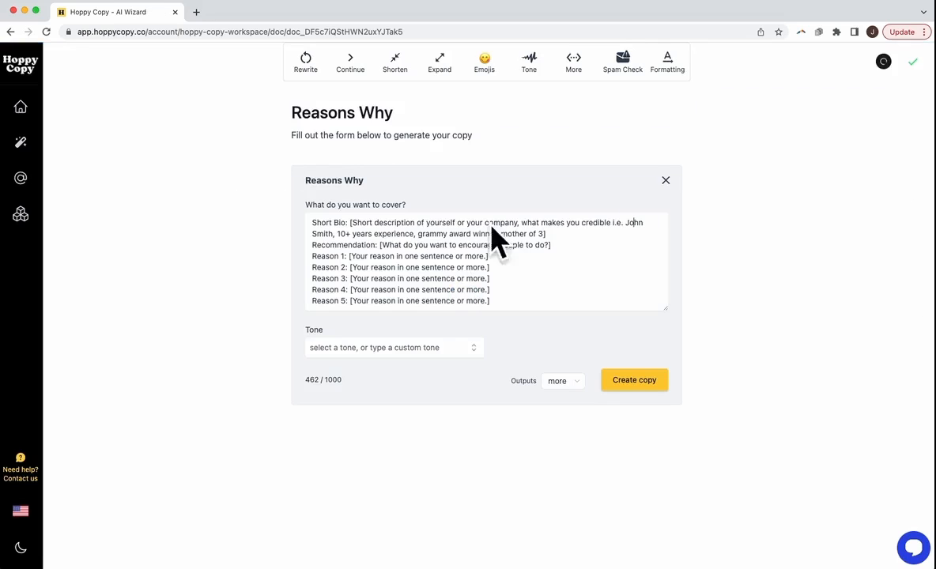
- Replace the Short Bio placeholder with the author's full name, "10+ years experience in marketing, father of 3"
{"action": "left_click_drag", "start_coordinate": [350, 222], "coordinate": [660, 226]}
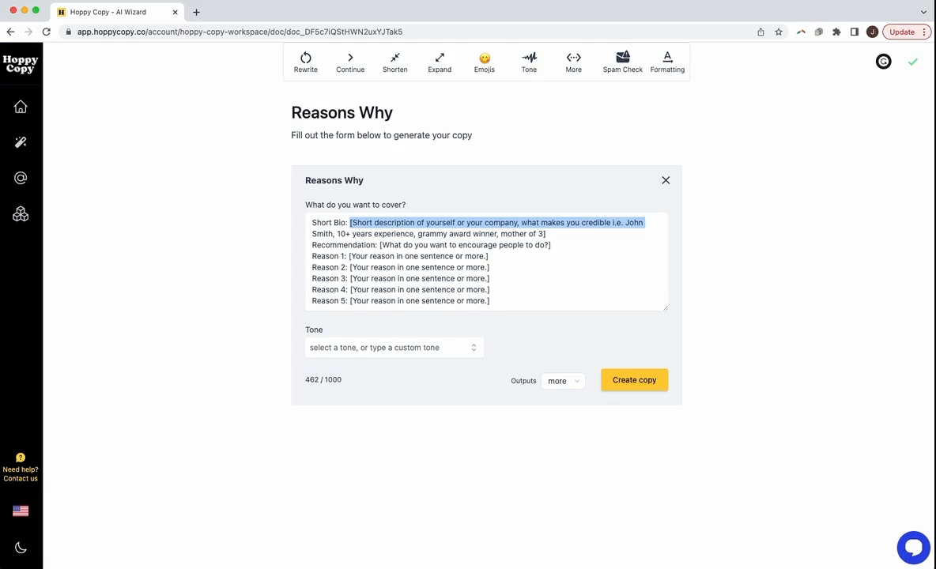
{"action": "type", "text": "Josh"}
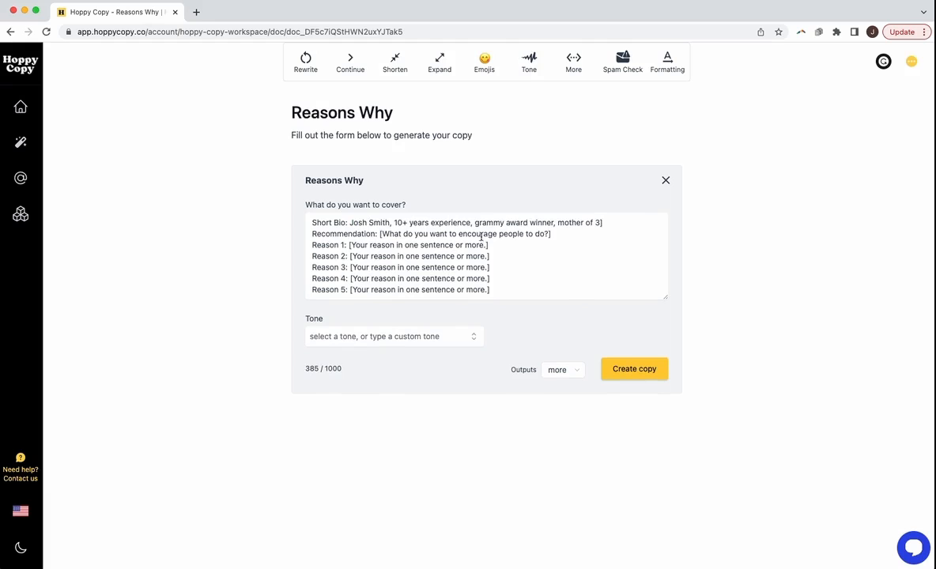
{"action": "left_click", "coordinate": [467, 222]}
{"action": "left_click", "coordinate": [467, 220]}
{"action": "key", "text": "BackSpace"}
{"action": "type", "text": "in marketing,"}
{"action": "key", "text": "super+shift+Right"}
{"action": "type", "text": "father"}
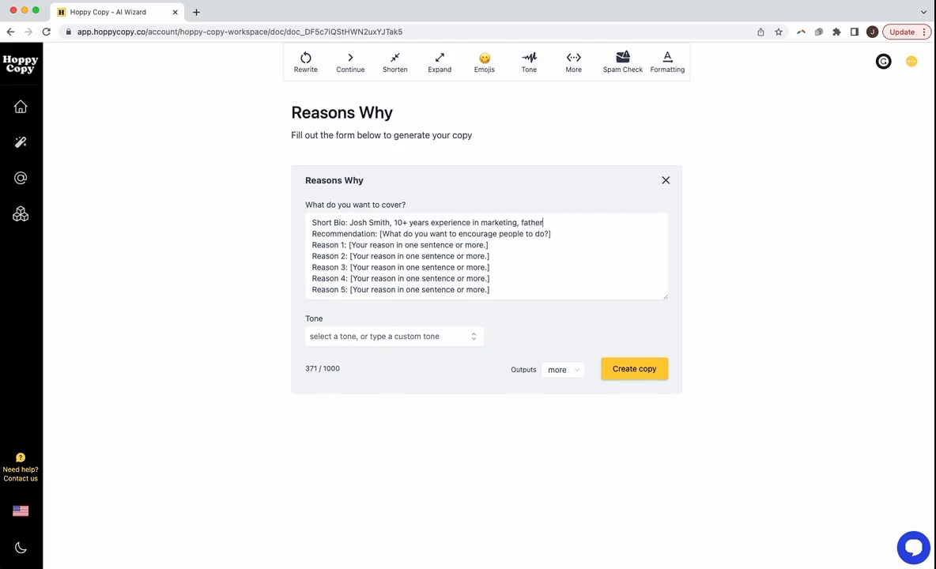
{"action": "type", "text": " of 3"}
- Replace the Recommendation placeholder with "why you should use AI for email marketing"
{"action": "left_click_drag", "start_coordinate": [551, 234], "coordinate": [379, 233]}
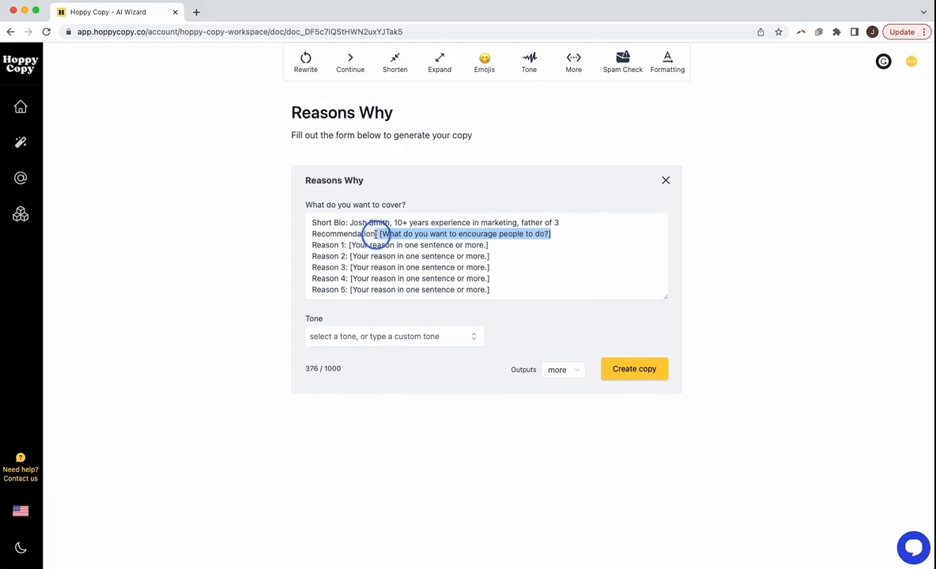
{"action": "type", "text": "why you should use AI for email marketing"}
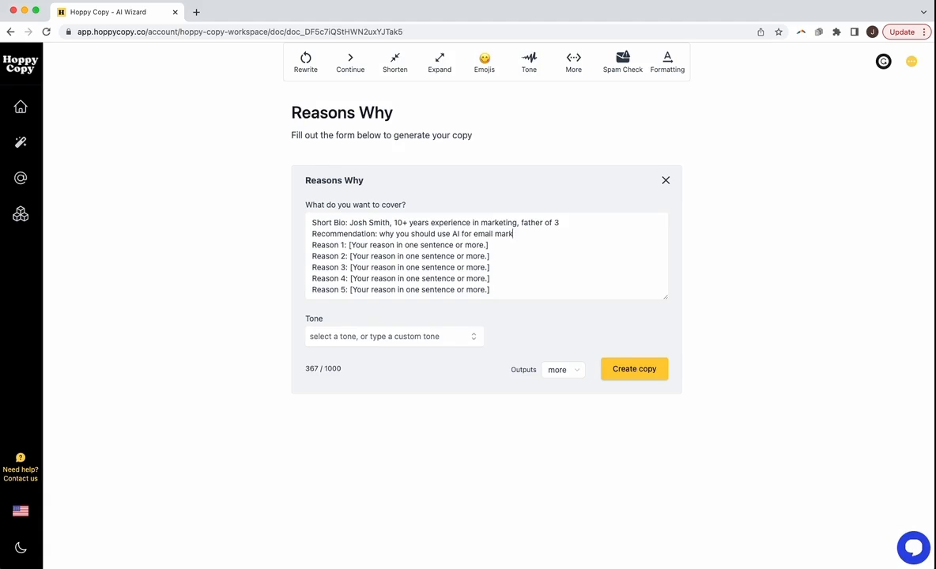
{"action": "left_click", "coordinate": [349, 268]}
- Fill in Reason 1 as "saves you hours every week" and Reason 2 as "inspires unique creative ideas"
{"action": "left_click_drag", "start_coordinate": [505, 243], "coordinate": [349, 245]}
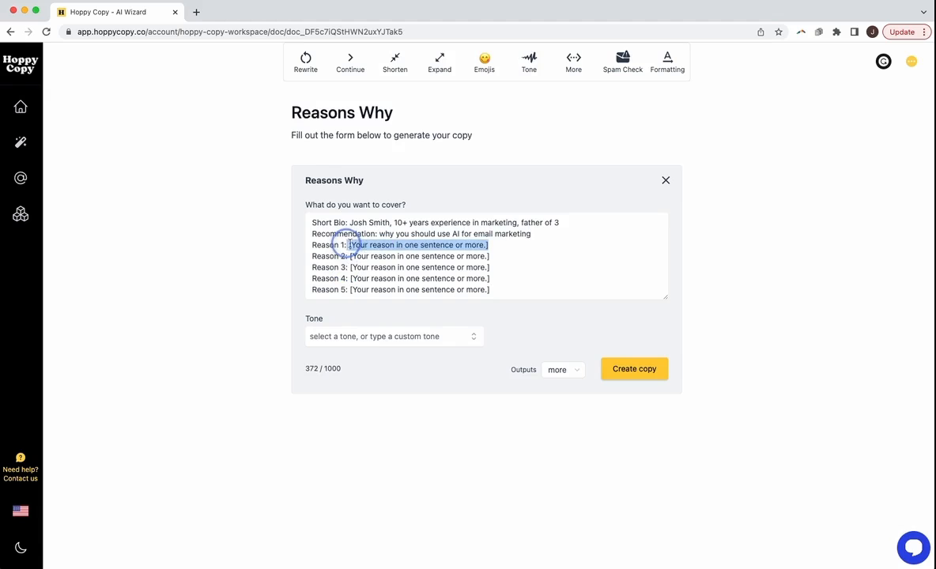
{"action": "key", "text": "BackSpace"}
{"action": "type", "text": "saves you hours ev"}
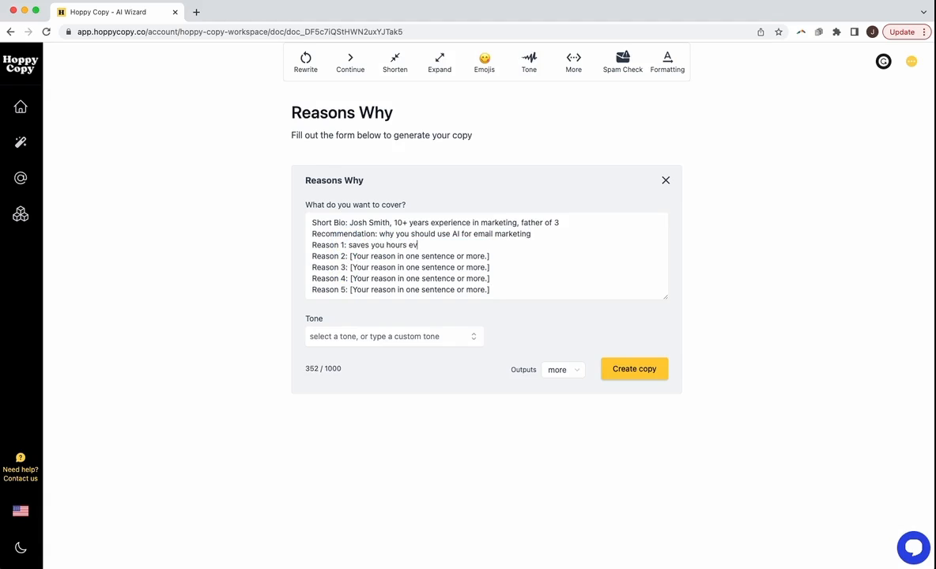
{"action": "type", "text": "ery week"}
{"action": "left_click_drag", "start_coordinate": [494, 256], "coordinate": [348, 257]}
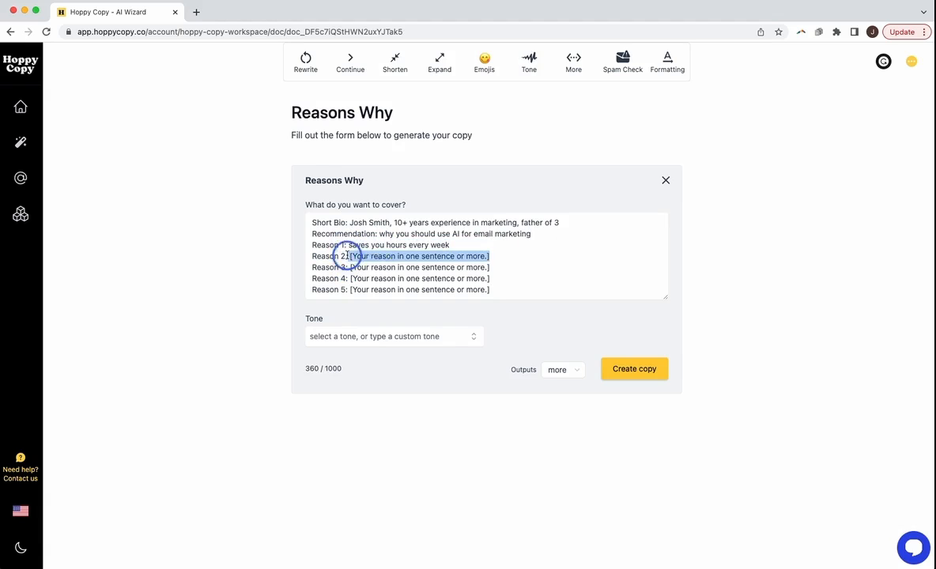
{"action": "key", "text": "BackSpace"}
{"action": "type", "text": "inspires unique creative ideas"}
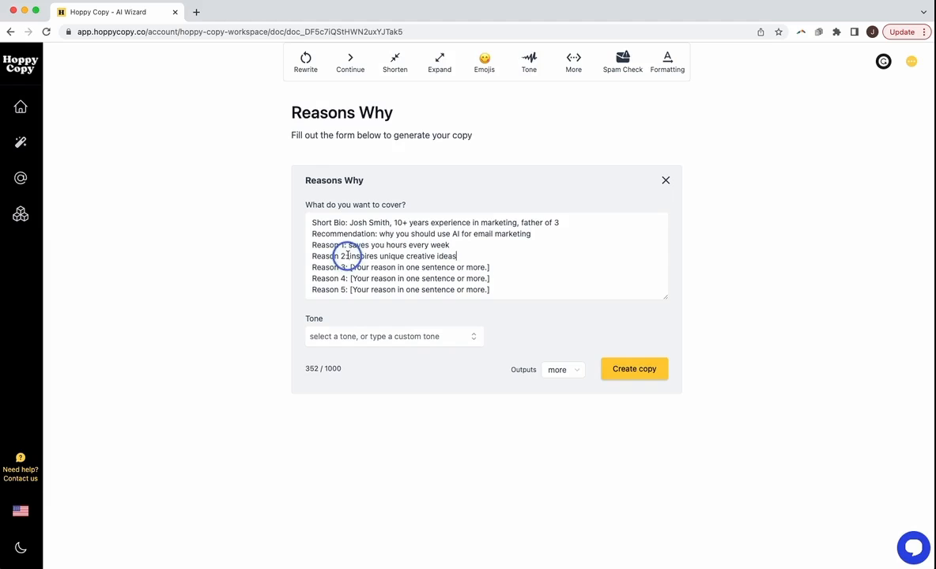
- Fill in Reason 3 as "it uses proven sales frameworks" and delete the Reason 4 and Reason 5 lines
{"action": "left_click_drag", "start_coordinate": [503, 268], "coordinate": [346, 266]}
{"action": "key", "text": "BackSpace"}
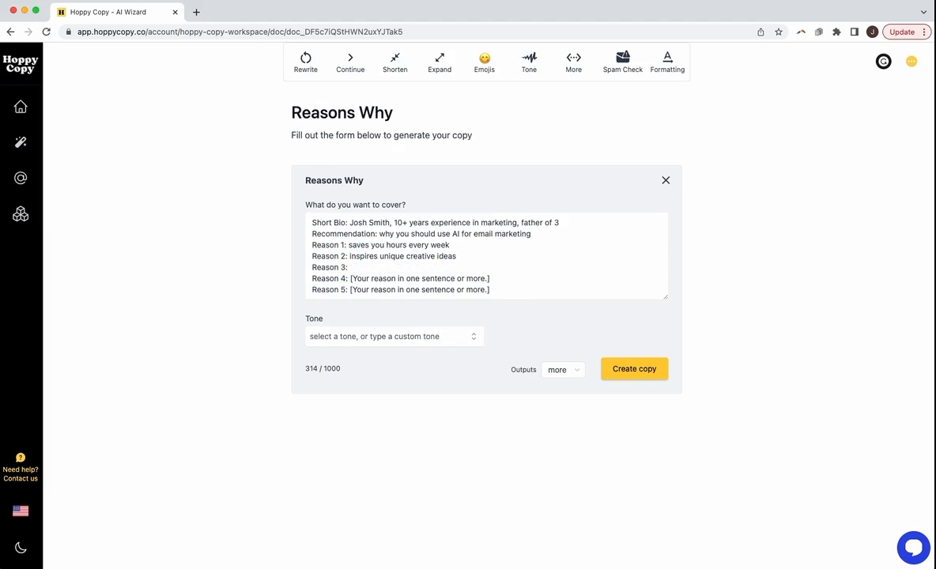
{"action": "type", "text": "it uses proven sales frameworks"}
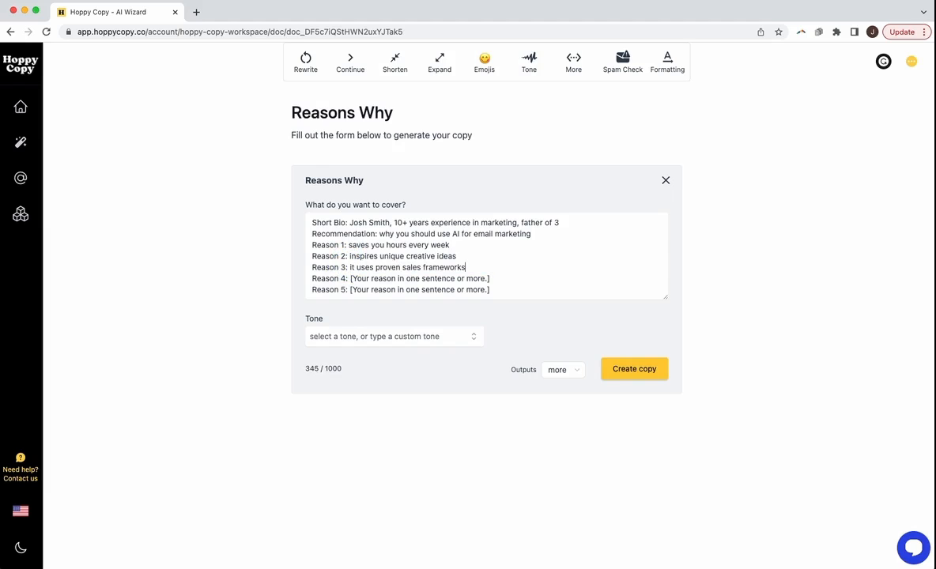
{"action": "left_click_drag", "start_coordinate": [527, 295], "coordinate": [523, 269]}
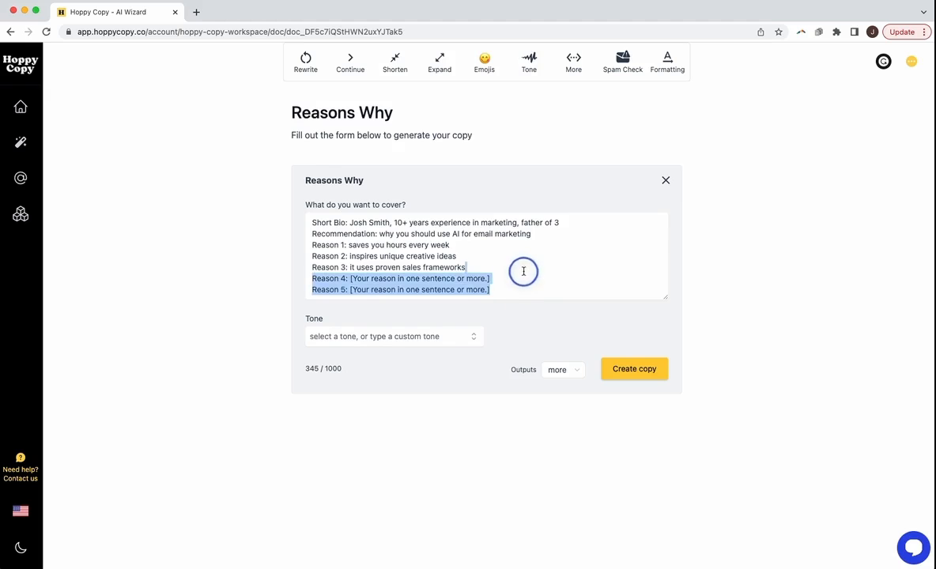
{"action": "key", "text": "BackSpace"}
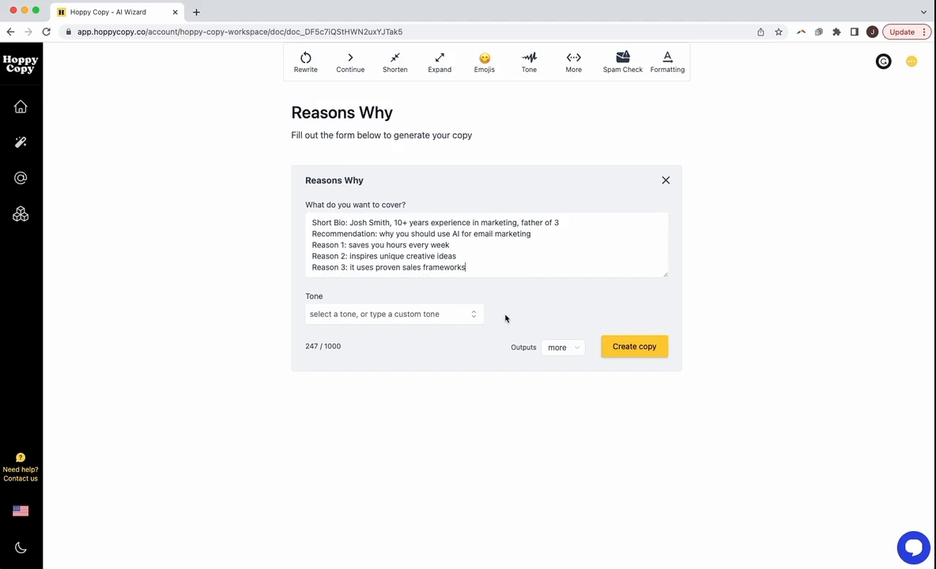
- Set the tone to Friendly and generate the copy
{"action": "left_click", "coordinate": [479, 317]}
{"action": "left_click", "coordinate": [428, 341]}
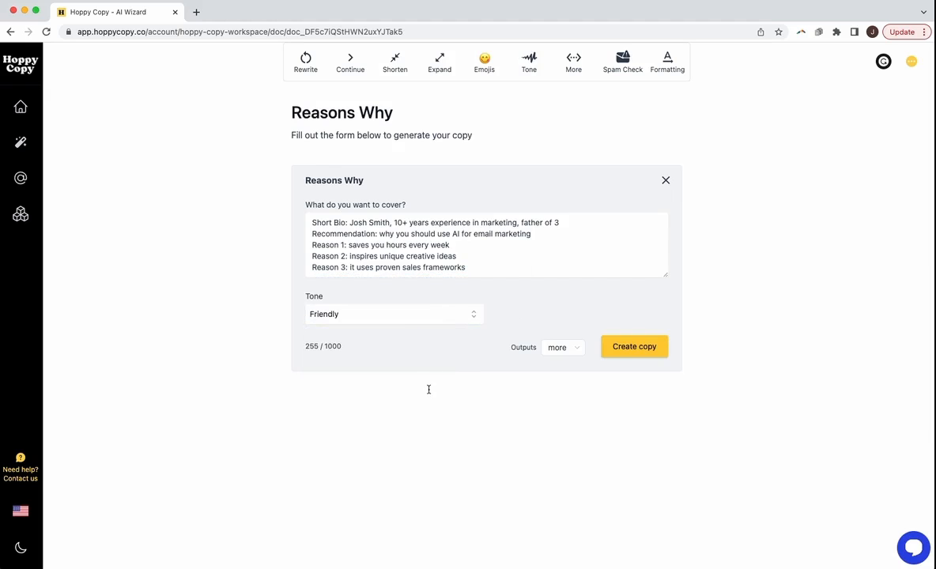
{"action": "left_click", "coordinate": [632, 347]}
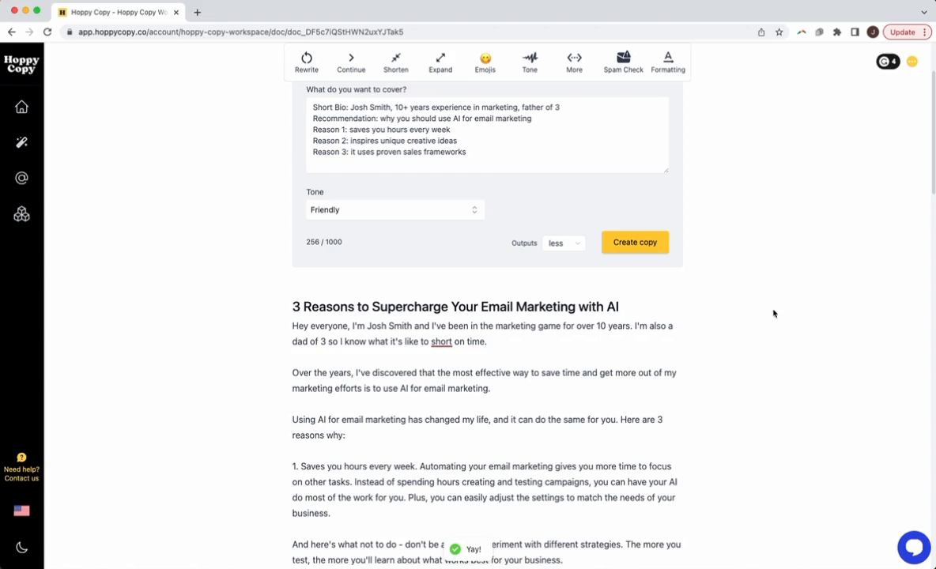
- Review the generated newsletter drafts beneath the form, focusing on the first one's introduction and reasons
{"action": "scroll", "coordinate": [653, 345], "scroll_direction": "down", "scroll_amount": 10}
{"action": "scroll", "coordinate": [653, 345], "scroll_direction": "down", "scroll_amount": 20}
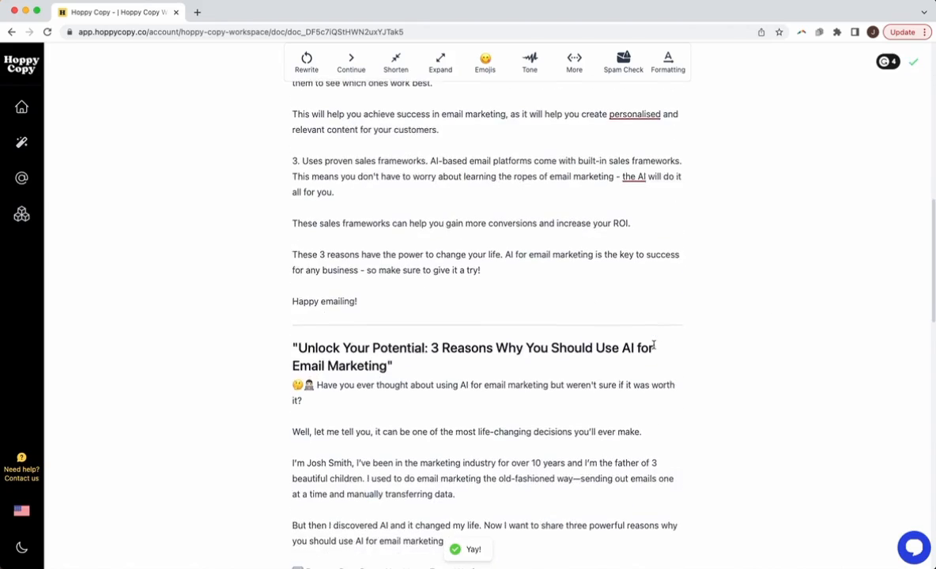
{"action": "scroll", "coordinate": [592, 316], "scroll_direction": "up", "scroll_amount": 20}
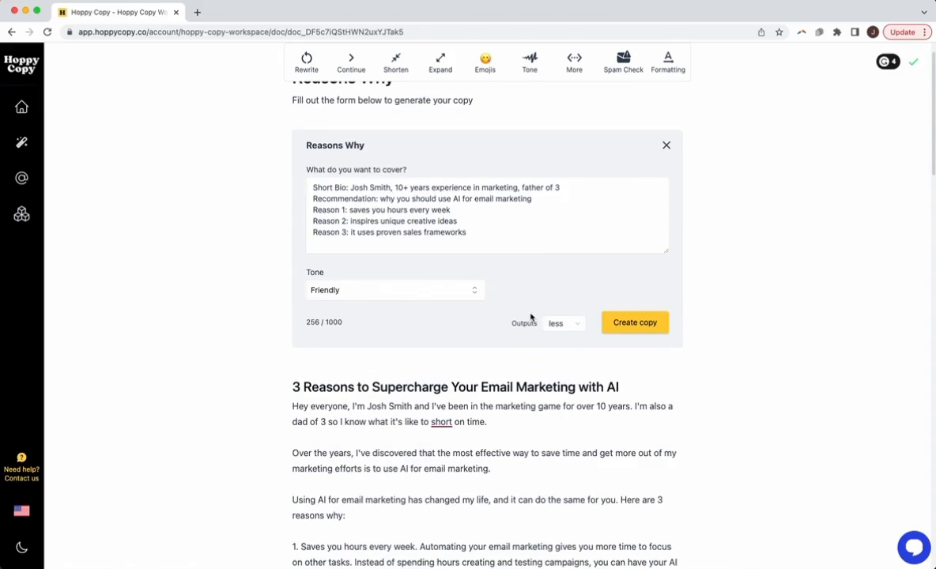
{"action": "scroll", "coordinate": [506, 320], "scroll_direction": "down", "scroll_amount": 3}
{"action": "left_click", "coordinate": [417, 370]}
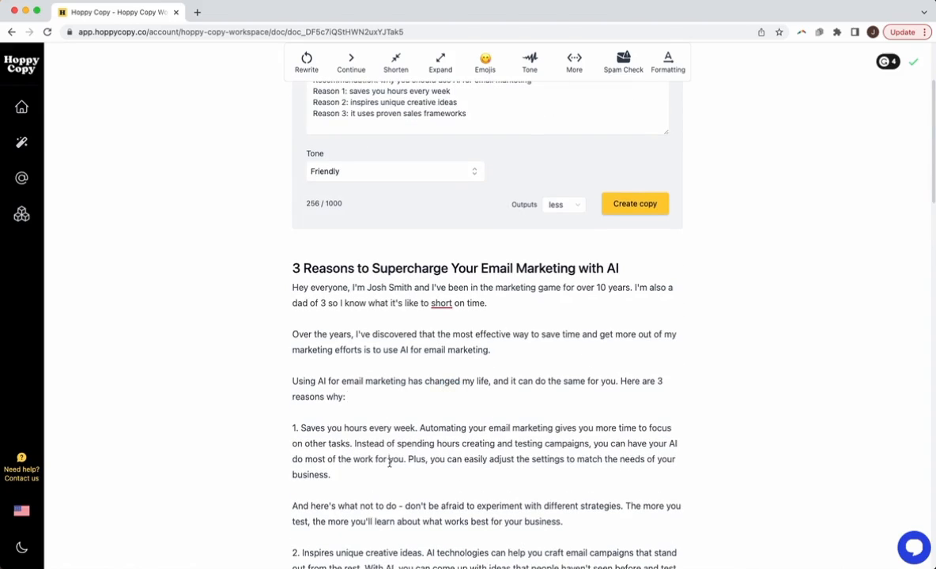
{"action": "scroll", "coordinate": [413, 407], "scroll_direction": "down", "scroll_amount": 1}
{"action": "scroll", "coordinate": [423, 450], "scroll_direction": "up", "scroll_amount": 1}
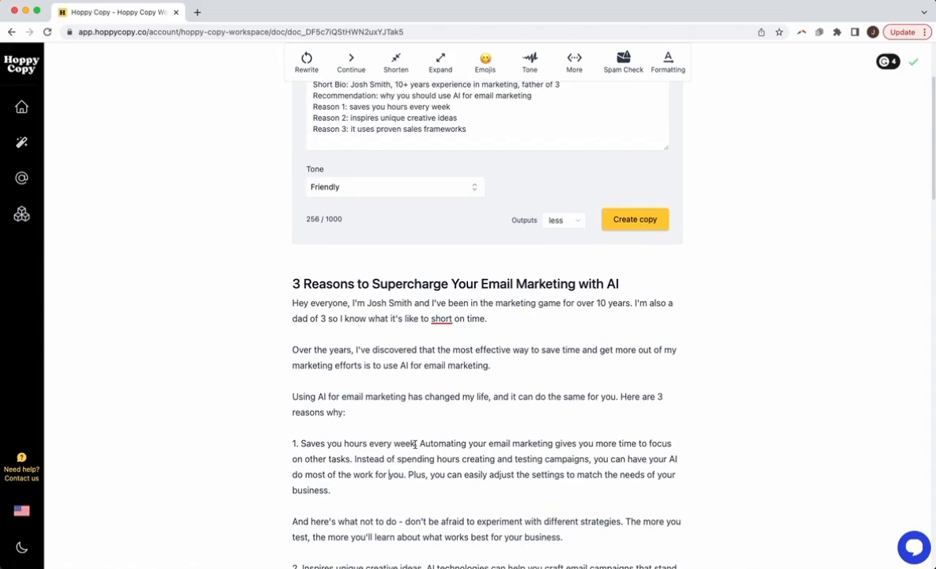
{"action": "scroll", "coordinate": [414, 444], "scroll_direction": "down", "scroll_amount": 1}
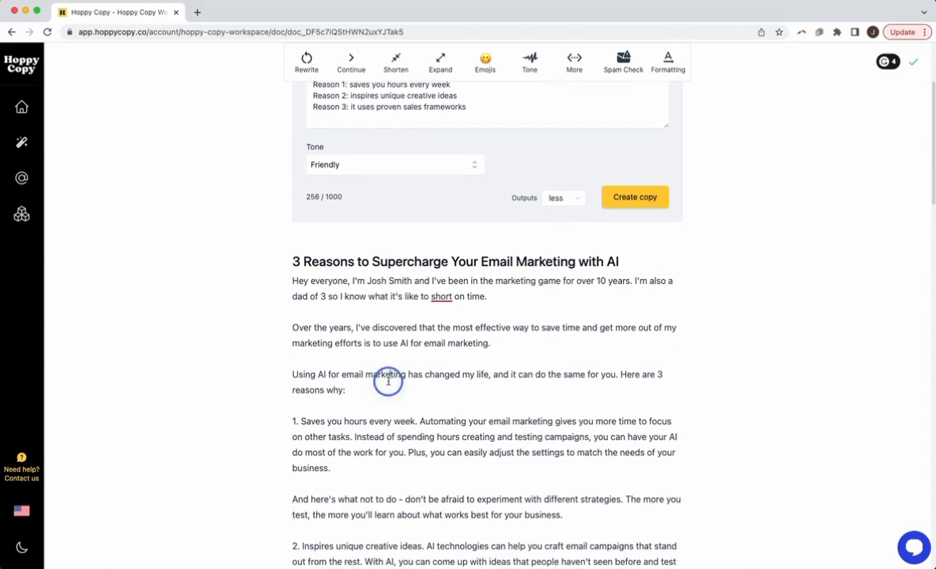
- Bold the heading "3 Reasons to Supercharge Your Email Marketing with AI" in the first draft
{"action": "left_click_drag", "start_coordinate": [656, 260], "coordinate": [253, 261]}
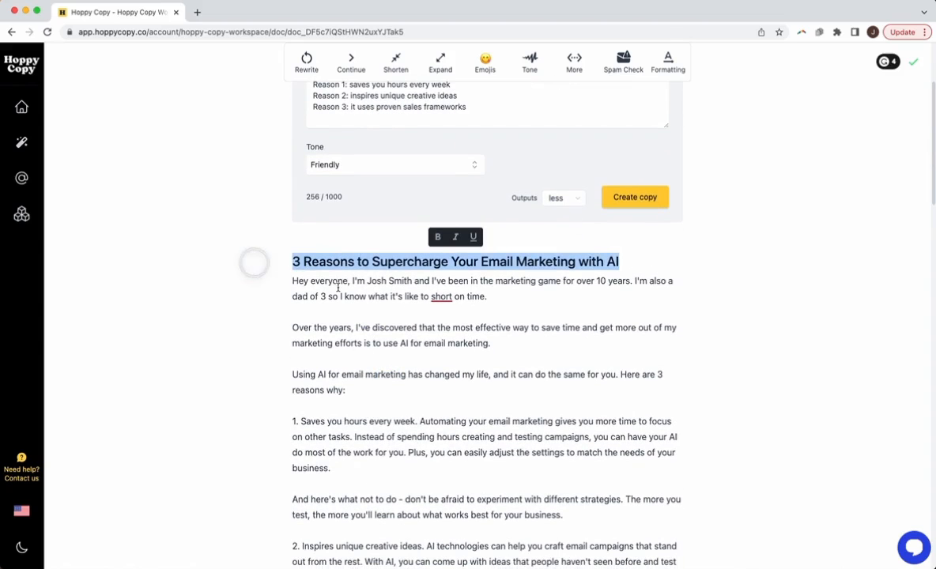
{"action": "left_click", "coordinate": [365, 338]}
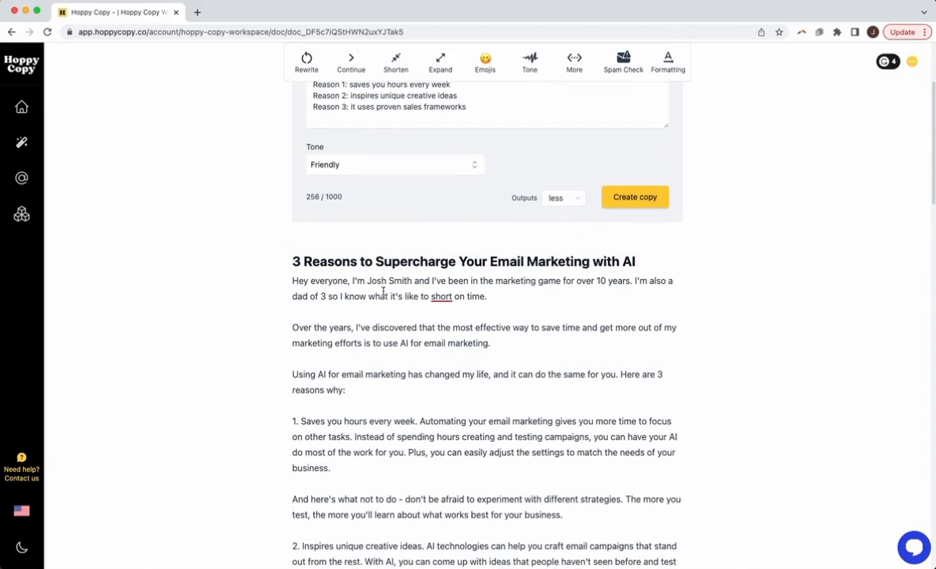
{"action": "left_click", "coordinate": [358, 312]}
- Delete the "Hey everyone," greeting from the first draft's introduction and add a blank line above the paragraph
{"action": "left_click_drag", "start_coordinate": [351, 281], "coordinate": [202, 277]}
{"action": "key", "text": "BackSpace"}
{"action": "key", "text": "Return"}
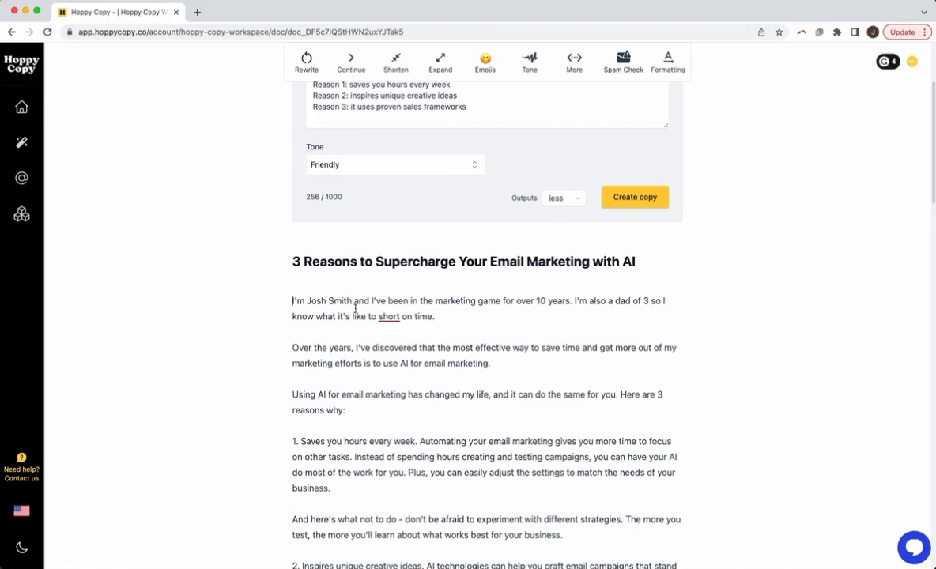
{"action": "left_click", "coordinate": [574, 302]}
{"action": "left_click", "coordinate": [527, 317]}
{"action": "left_click", "coordinate": [456, 314]}
{"action": "left_click", "coordinate": [411, 351]}
{"action": "left_click", "coordinate": [433, 327]}
{"action": "left_click", "coordinate": [388, 383]}
{"action": "left_click", "coordinate": [334, 429]}
{"action": "left_click", "coordinate": [531, 360]}
{"action": "left_click", "coordinate": [507, 401]}
{"action": "left_click", "coordinate": [489, 427]}
{"action": "left_click", "coordinate": [443, 424]}
{"action": "left_click", "coordinate": [440, 436]}
{"action": "left_click", "coordinate": [421, 454]}
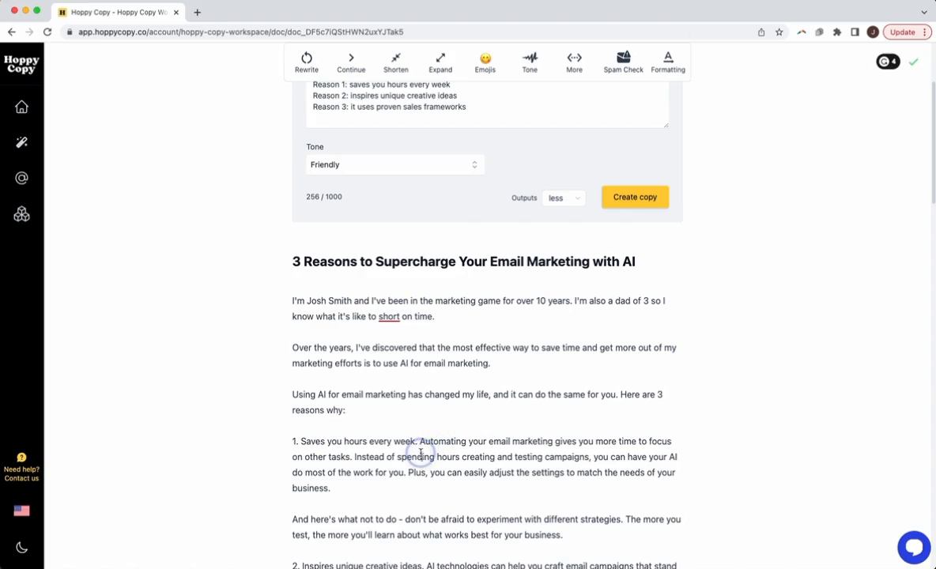
{"action": "scroll", "coordinate": [419, 449], "scroll_direction": "down", "scroll_amount": 1}
{"action": "left_click", "coordinate": [404, 450]}
{"action": "left_click_drag", "start_coordinate": [510, 339], "coordinate": [410, 339]}
{"action": "left_click", "coordinate": [293, 418]}
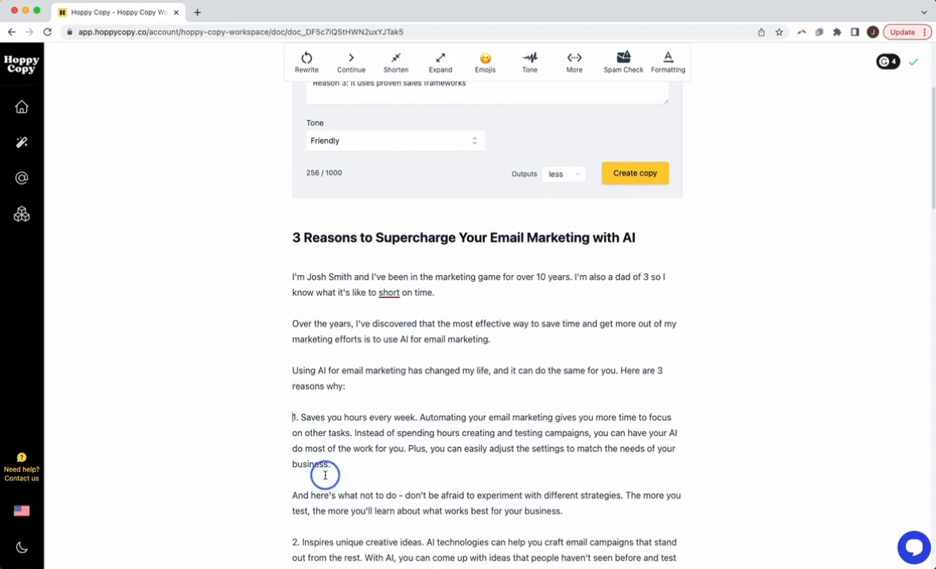
- Move "Here are 3 reasons why:" onto its own line below the paragraph and make it bold
{"action": "left_click", "coordinate": [621, 372]}
{"action": "key", "text": "Return"}
{"action": "key", "text": "Return"}
{"action": "left_click_drag", "start_coordinate": [394, 410], "coordinate": [249, 405]}
- Bold "1. Saves you hours every week." and start the explanation that follows it on a new line
{"action": "scroll", "coordinate": [414, 416], "scroll_direction": "down", "scroll_amount": 3}
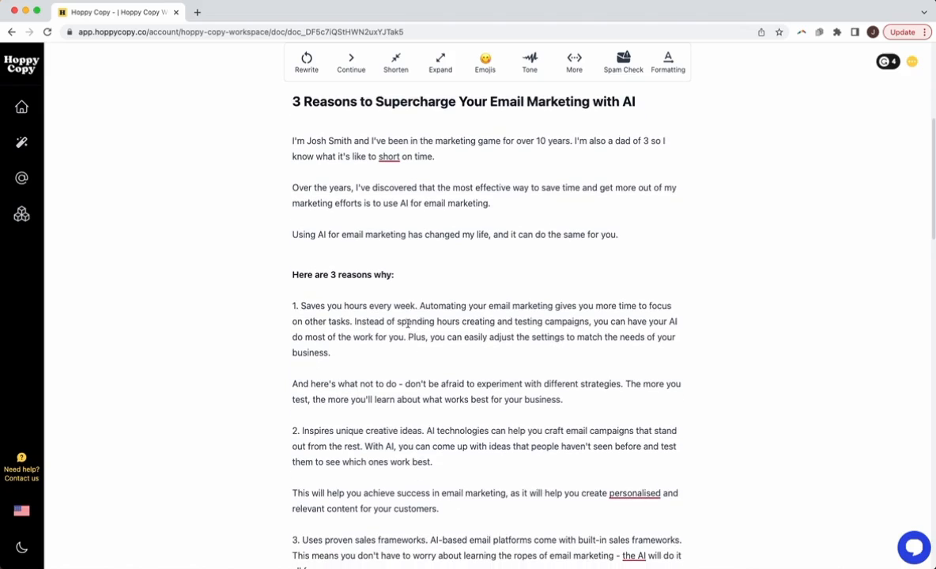
{"action": "left_click_drag", "start_coordinate": [417, 305], "coordinate": [273, 308]}
{"action": "key", "text": "super+b"}
{"action": "left_click", "coordinate": [425, 306]}
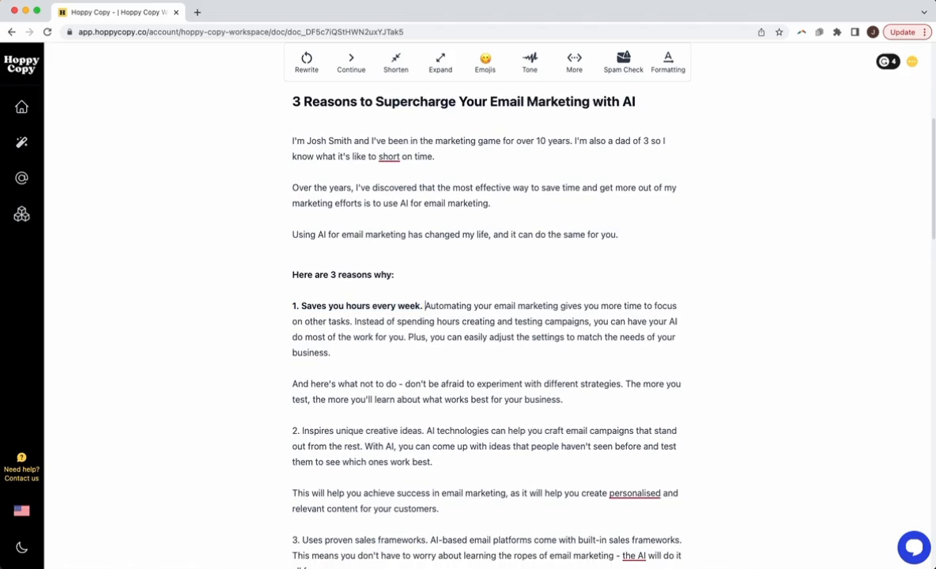
{"action": "key", "text": "Return"}
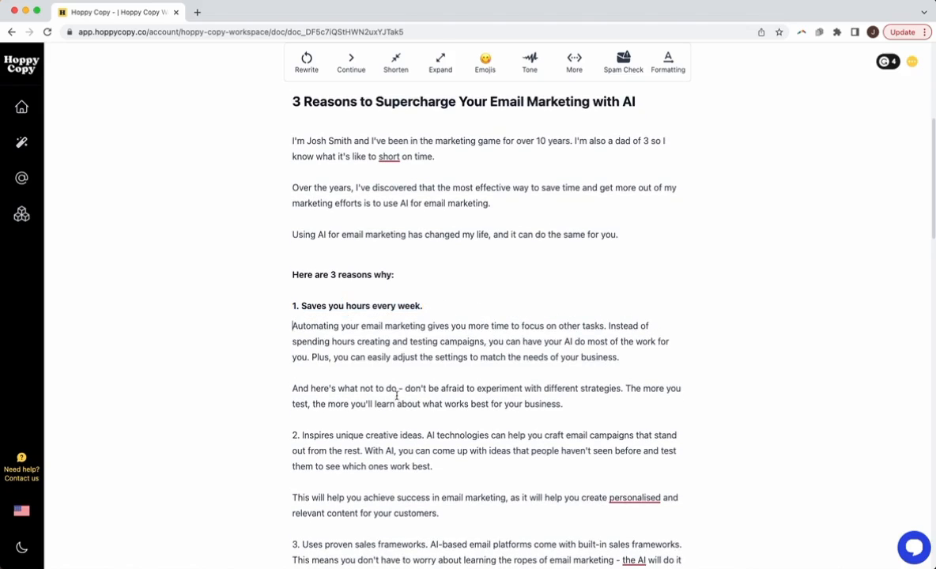
- Bold "2. Inspires unique creative ideas." in the first draft and start the explanation that follows it on a new line
{"action": "left_click_drag", "start_coordinate": [423, 435], "coordinate": [253, 441]}
{"action": "key", "text": "super+b"}
{"action": "left_click", "coordinate": [430, 435]}
{"action": "key", "text": "Return"}
{"action": "scroll", "coordinate": [436, 491], "scroll_direction": "down", "scroll_amount": 1}
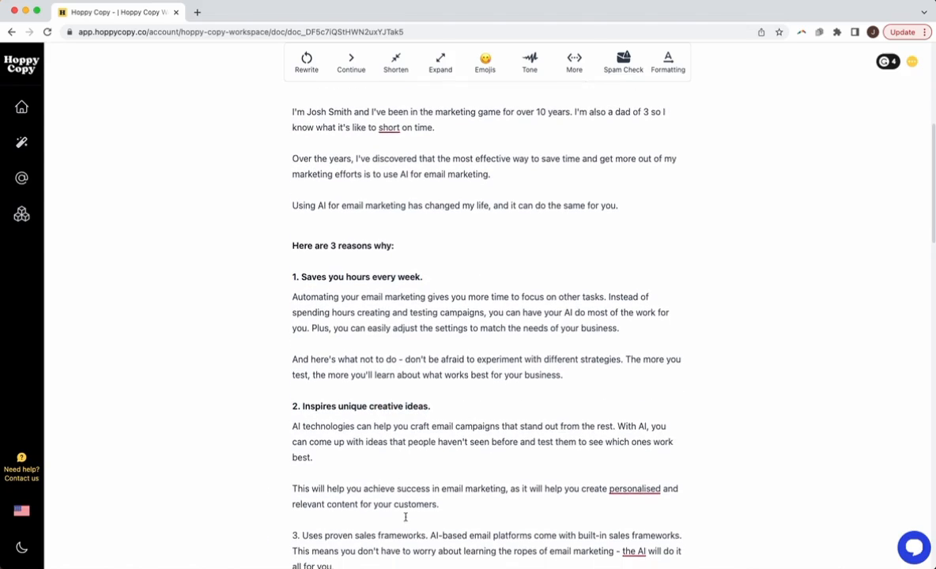
- Bold "3. Uses proven sales frameworks." in the first draft and start the explanation that follows it on a new line
{"action": "left_click_drag", "start_coordinate": [430, 522], "coordinate": [259, 523]}
{"action": "key", "text": "super+b"}
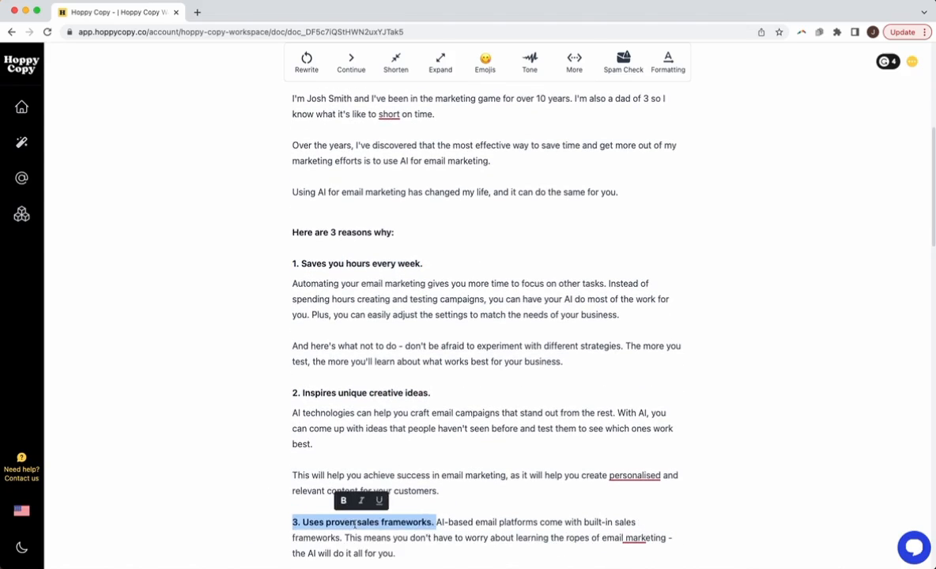
{"action": "left_click", "coordinate": [432, 522]}
{"action": "key", "text": "Return"}
{"action": "scroll", "coordinate": [413, 505], "scroll_direction": "down", "scroll_amount": 3}
{"action": "left_click", "coordinate": [389, 447]}
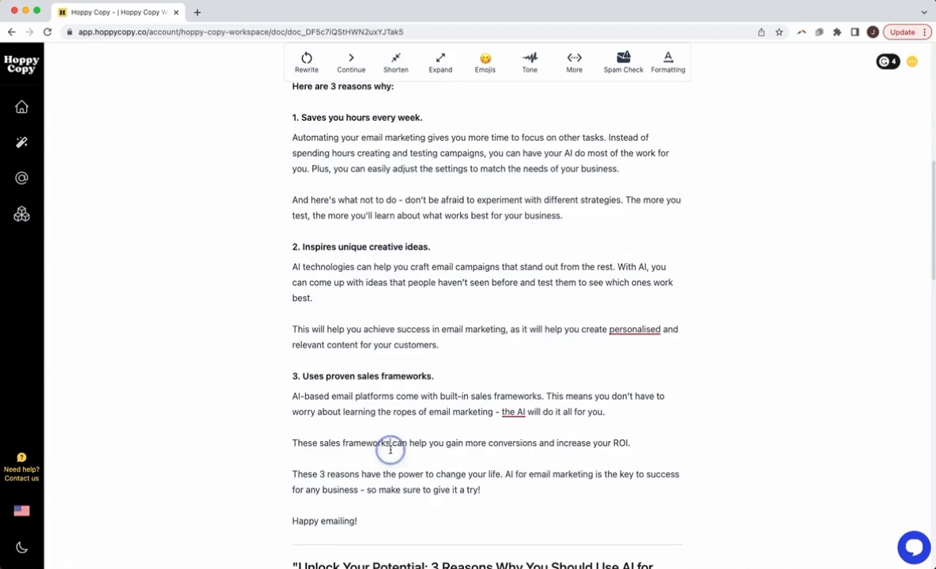
- Review the second draft, "Unlock Your Potential: 3 Reasons Why You Should Use AI for Email Marketing", from its introduction through its reasons
{"action": "scroll", "coordinate": [464, 484], "scroll_direction": "up", "scroll_amount": 3}
{"action": "scroll", "coordinate": [438, 441], "scroll_direction": "up", "scroll_amount": 4}
{"action": "scroll", "coordinate": [436, 440], "scroll_direction": "down", "scroll_amount": 10}
{"action": "scroll", "coordinate": [462, 367], "scroll_direction": "down", "scroll_amount": 1}
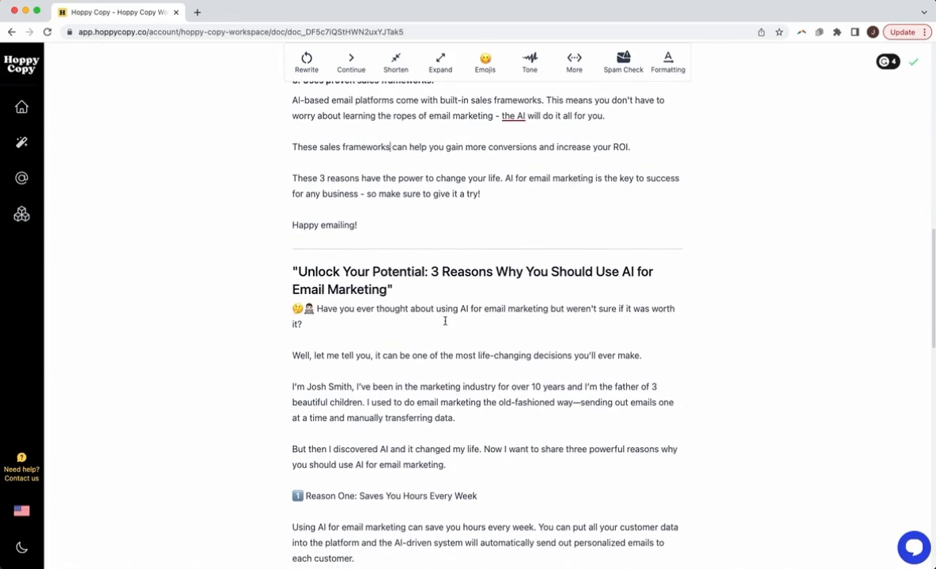
{"action": "left_click_drag", "start_coordinate": [388, 328], "coordinate": [286, 305]}
{"action": "left_click", "coordinate": [349, 352]}
{"action": "left_click", "coordinate": [362, 327]}
{"action": "left_click", "coordinate": [376, 379]}
{"action": "left_click", "coordinate": [356, 328]}
{"action": "left_click", "coordinate": [491, 365]}
{"action": "scroll", "coordinate": [491, 365], "scroll_direction": "down", "scroll_amount": 3}
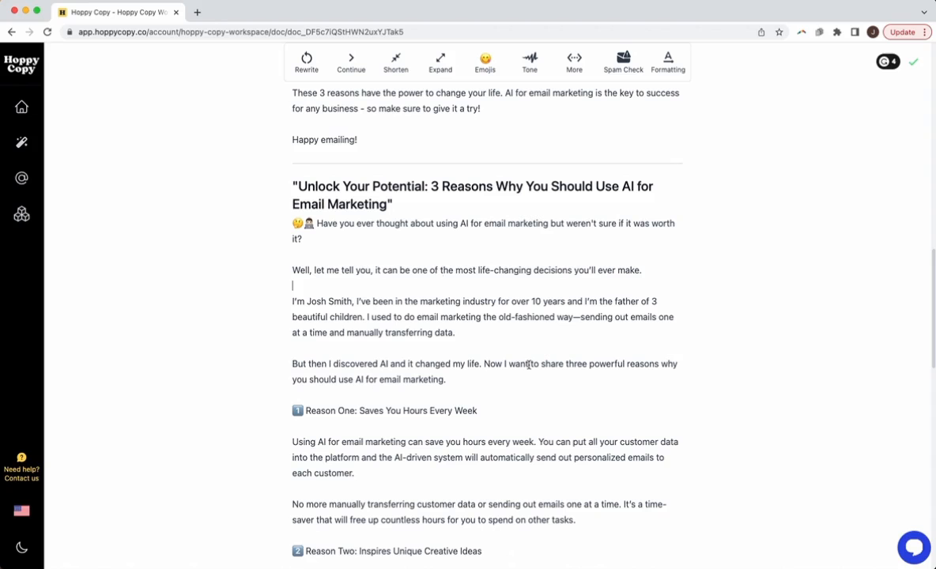
{"action": "left_click_drag", "start_coordinate": [428, 269], "coordinate": [538, 269]}
{"action": "left_click", "coordinate": [539, 270]}
{"action": "left_click", "coordinate": [448, 402]}
{"action": "scroll", "coordinate": [482, 330], "scroll_direction": "down", "scroll_amount": 5}
{"action": "scroll", "coordinate": [474, 261], "scroll_direction": "up", "scroll_amount": 2}
{"action": "scroll", "coordinate": [461, 246], "scroll_direction": "up", "scroll_amount": 4}
- Read the third draft, "3 Reasons Everyone Should Adopt AI for Email Marketing", through to its closing paragraph
{"action": "scroll", "coordinate": [449, 317], "scroll_direction": "down", "scroll_amount": 15}
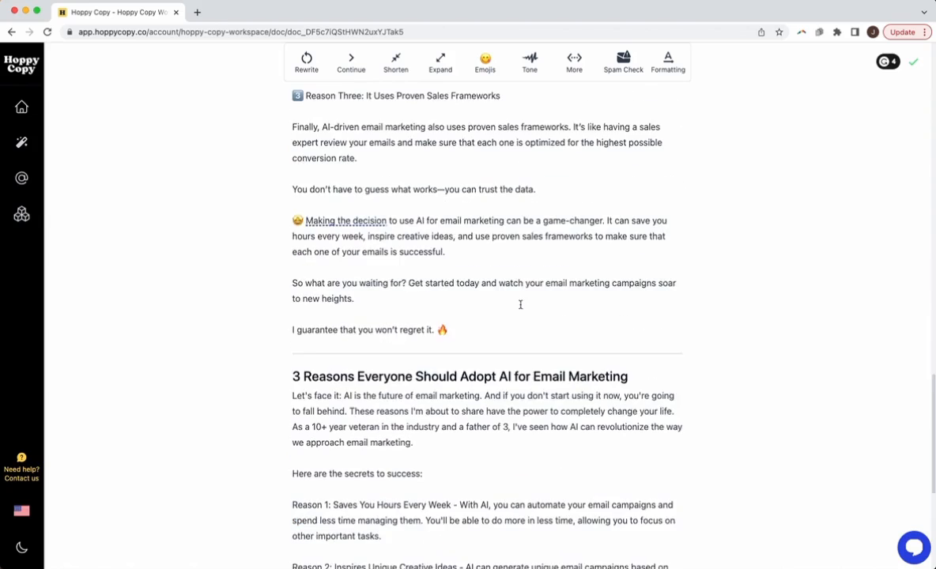
{"action": "scroll", "coordinate": [520, 304], "scroll_direction": "down", "scroll_amount": 3}
{"action": "left_click", "coordinate": [411, 364]}
{"action": "left_click", "coordinate": [381, 418]}
{"action": "left_click", "coordinate": [391, 488]}
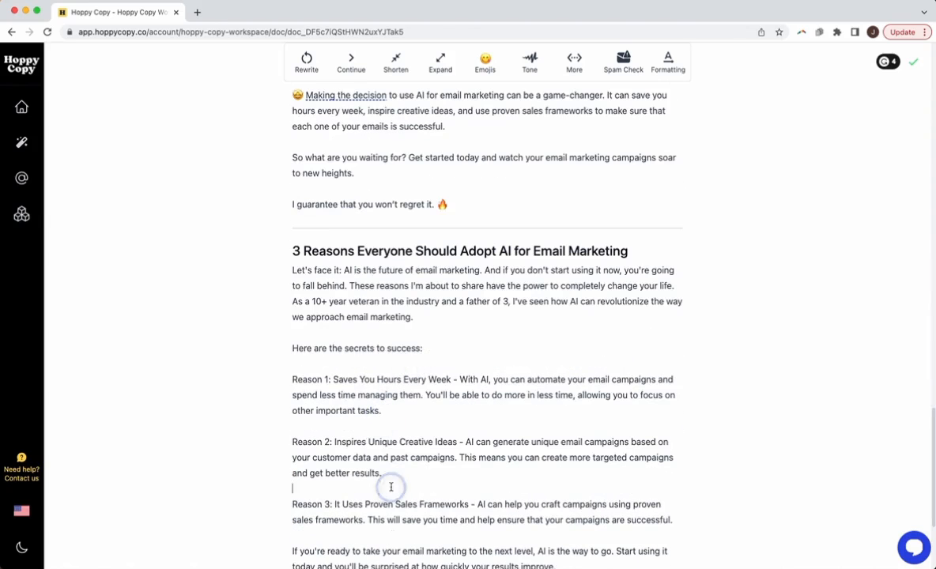
{"action": "left_click", "coordinate": [393, 537]}
{"action": "scroll", "coordinate": [400, 514], "scroll_direction": "down", "scroll_amount": 3}
{"action": "left_click", "coordinate": [407, 487]}
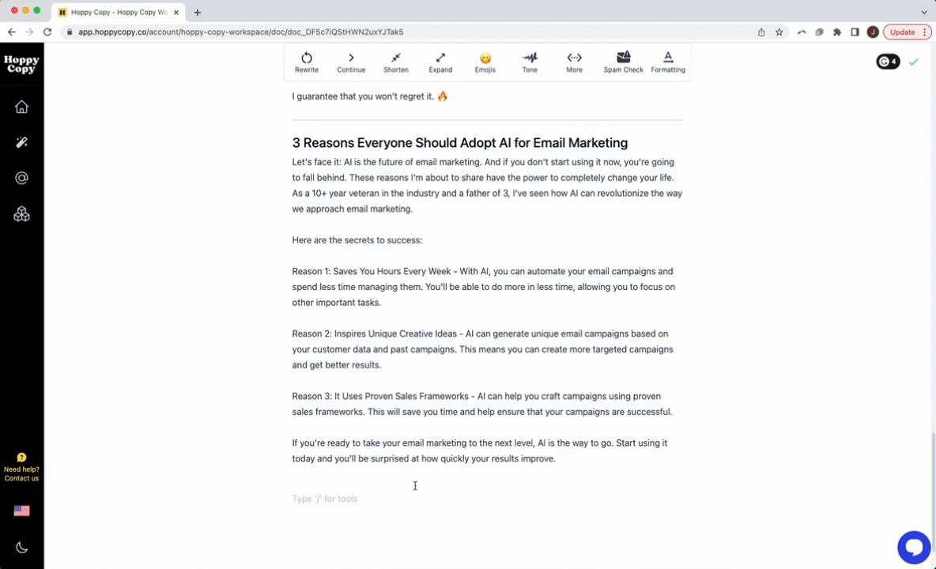
- Collapse the Reasons Why form and insert seven blank lines between the document's subtitle and the form
{"action": "scroll", "coordinate": [414, 485], "scroll_direction": "up", "scroll_amount": 4}
{"action": "scroll", "coordinate": [414, 486], "scroll_direction": "up", "scroll_amount": 20}
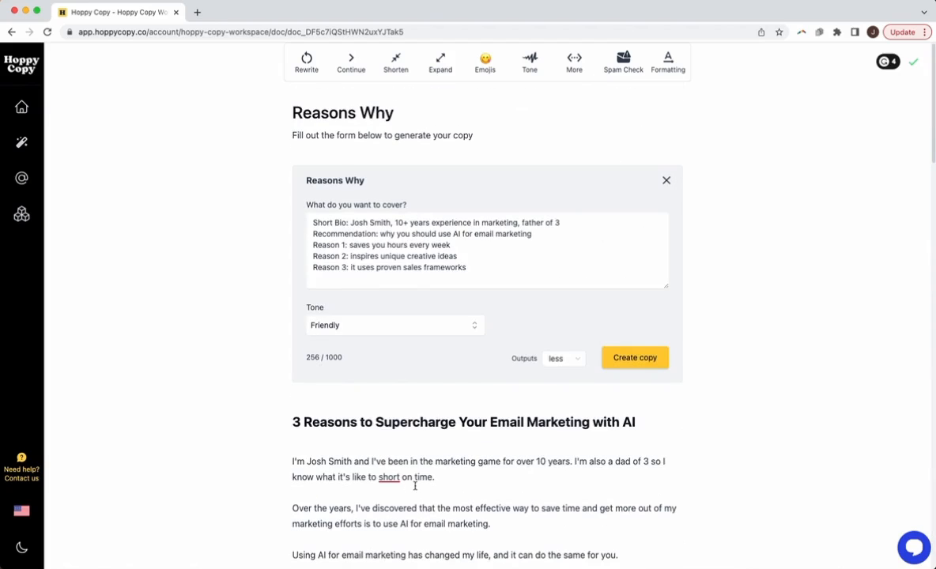
{"action": "left_click", "coordinate": [313, 179]}
{"action": "left_click", "coordinate": [351, 148]}
{"action": "key", "text": "Return"}
{"action": "key", "text": "Return"}
{"action": "key", "text": "Return"}
{"action": "key", "text": "Return"}
{"action": "key", "text": "Return"}
{"action": "key", "text": "Return"}
{"action": "key", "text": "Return"}
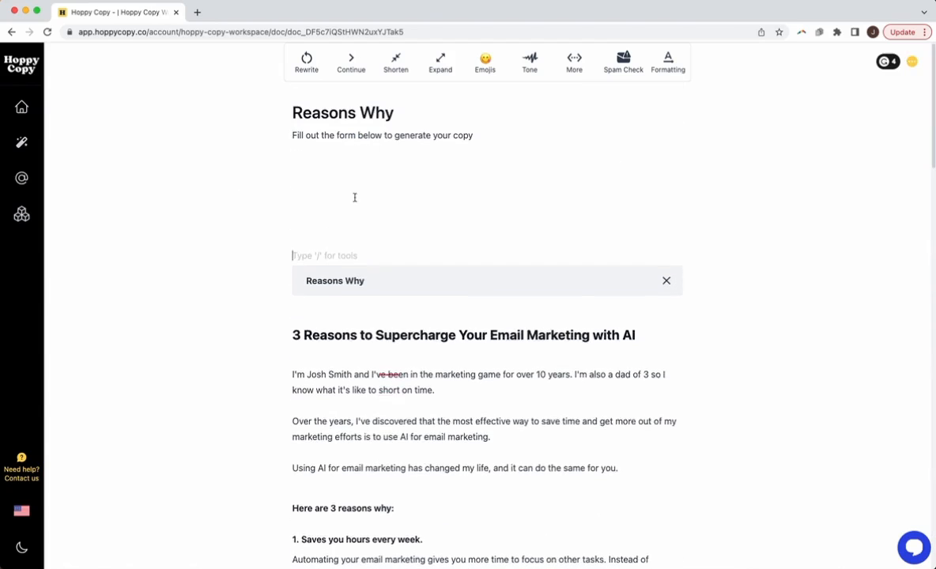
- Replace the document title with "Newsletter"
{"action": "left_click", "coordinate": [318, 183]}
{"action": "left_click_drag", "start_coordinate": [368, 116], "coordinate": [245, 111]}
{"action": "type", "text": "Newsletter"}
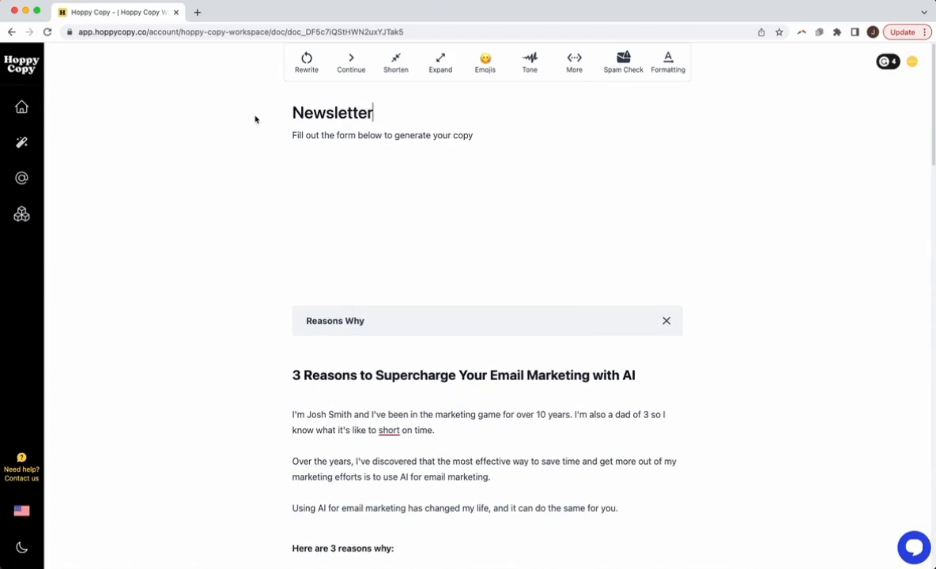
- Add a blank line under the subtitle and insert the Fresh Take newsletter tool there
{"action": "left_click", "coordinate": [329, 157]}
{"action": "key", "text": "Return"}
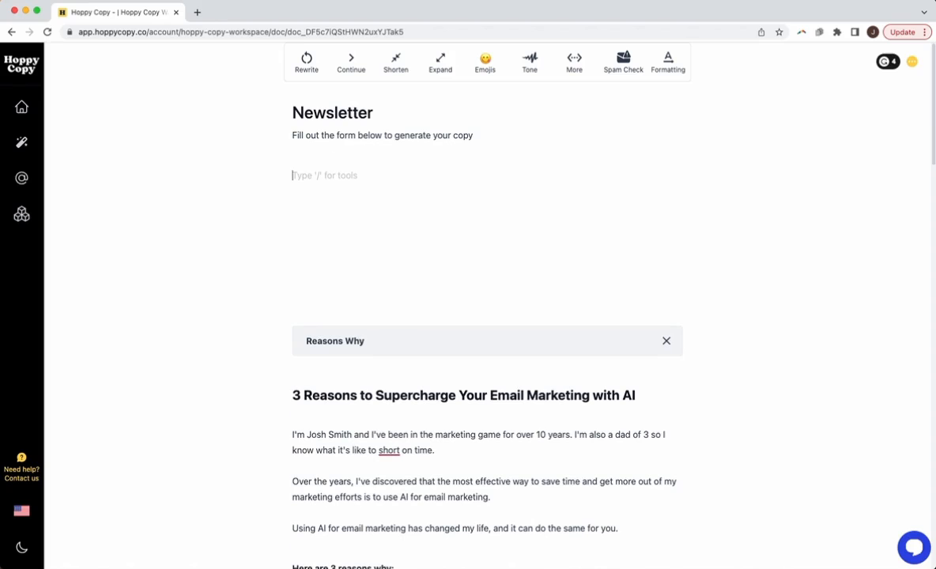
{"action": "type", "text": "/"}
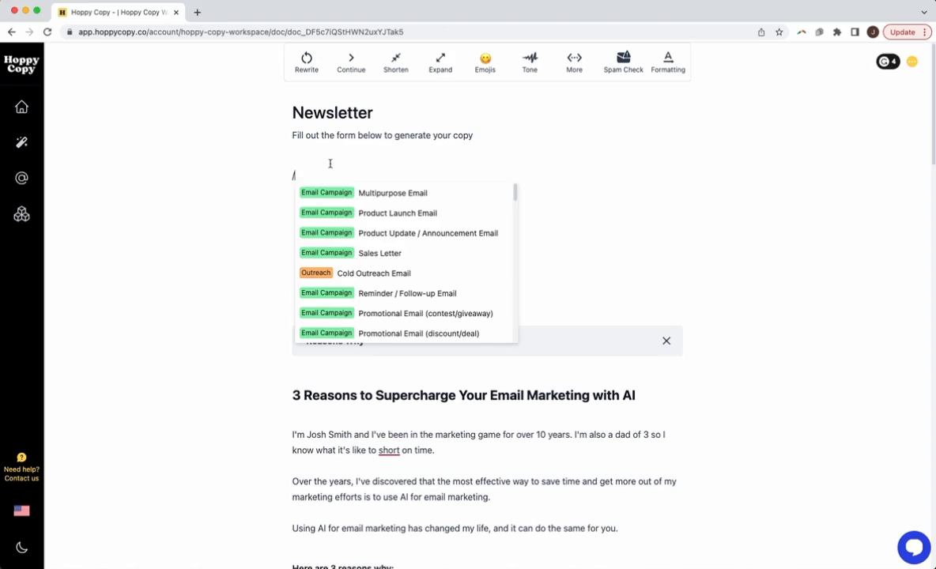
{"action": "scroll", "coordinate": [382, 315], "scroll_direction": "down", "scroll_amount": 5}
{"action": "type", "text": "fresh"}
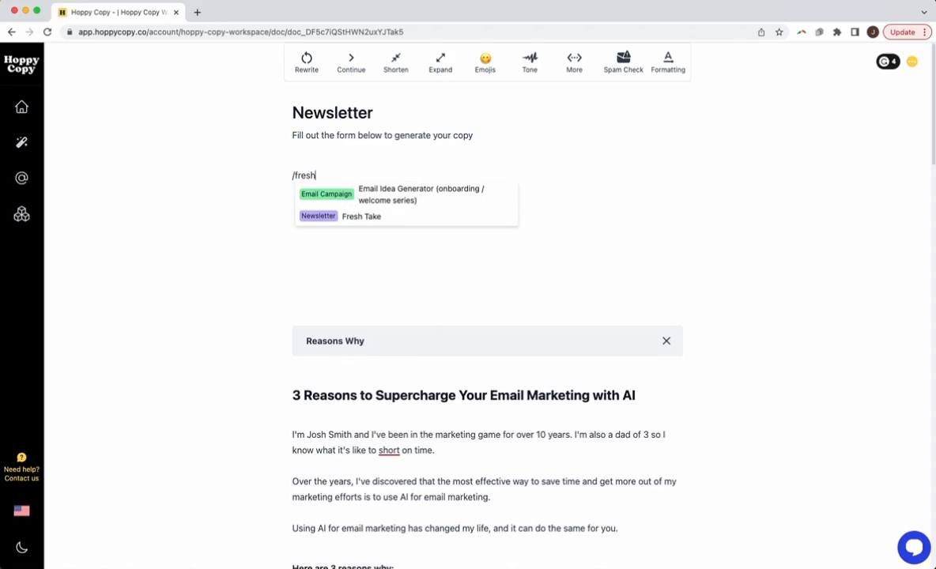
{"action": "left_click", "coordinate": [376, 218]}
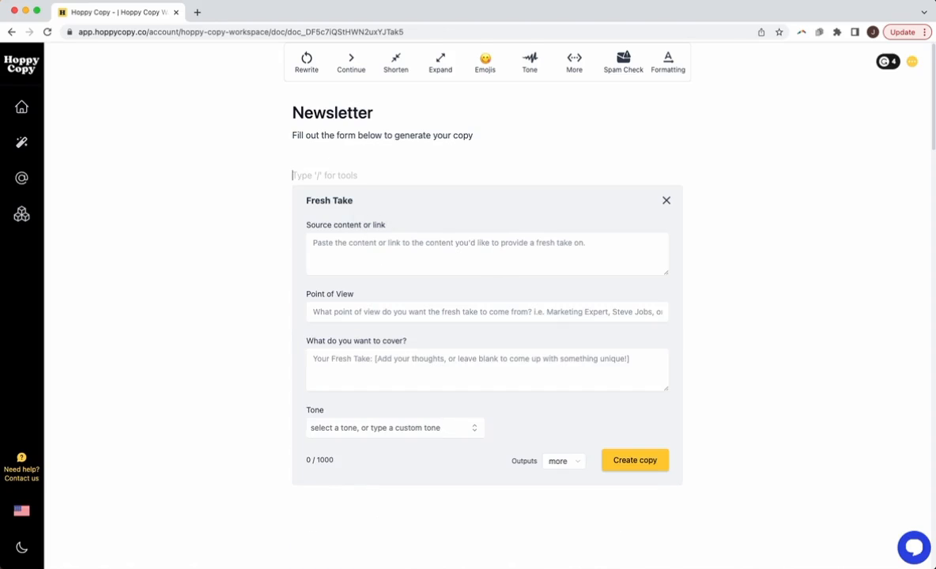
{"action": "key", "text": "super+Tab"}
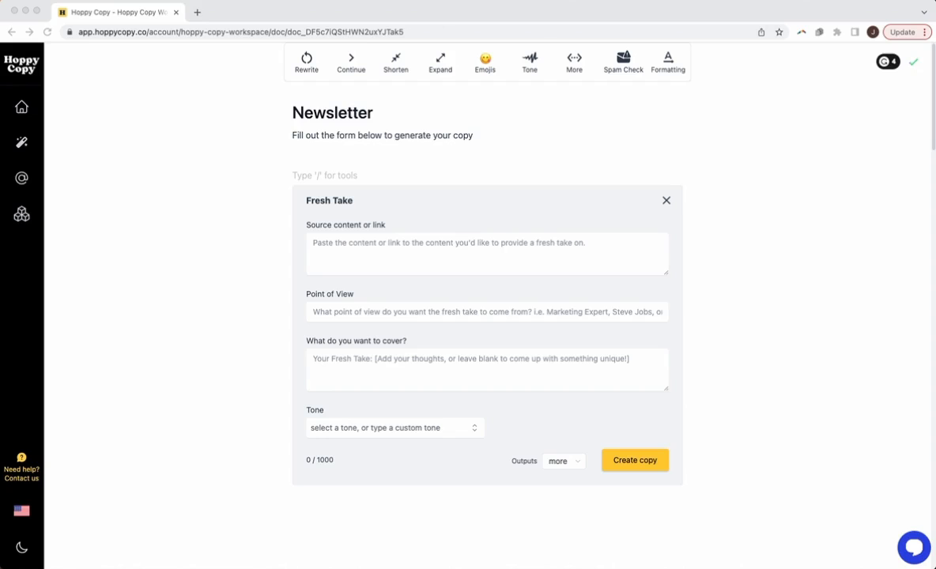
{"action": "left_click", "coordinate": [373, 248]}
{"action": "type", "text": "https://www.businessinsider.com/musk-cofounder-of-openai-says-unregulated-ai-is-great-danger-2023-2"}
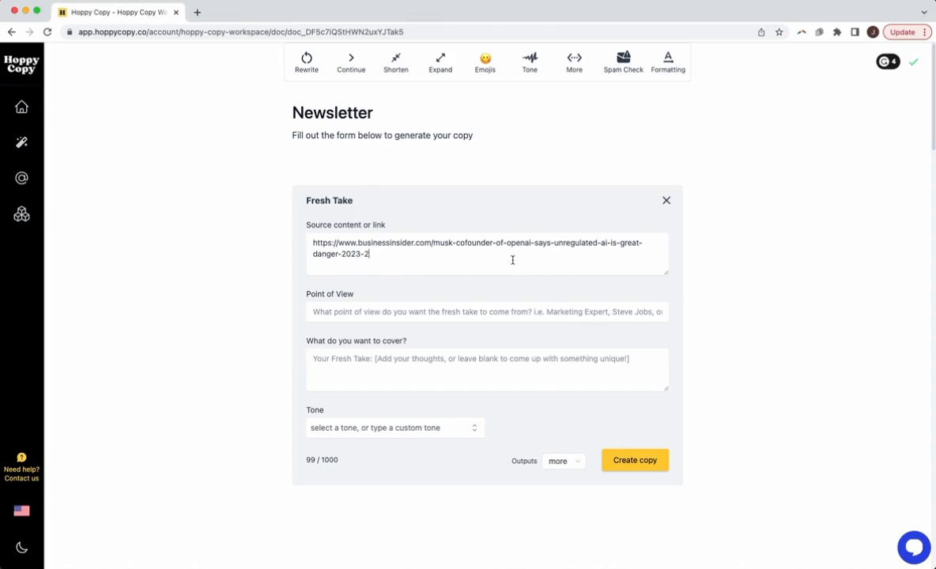
- Write "AI is not a danger" as the content to cover in the Fresh Take form, leaving the point of view empty
{"action": "scroll", "coordinate": [419, 261], "scroll_direction": "down", "scroll_amount": 1}
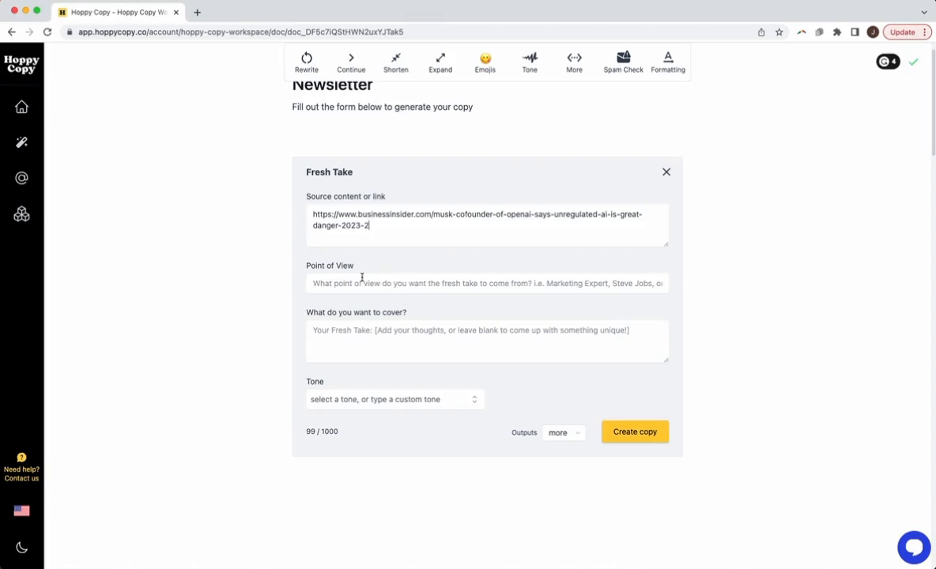
{"action": "left_click", "coordinate": [370, 283]}
{"action": "left_click", "coordinate": [401, 285]}
{"action": "type", "text": "AI is not a"}
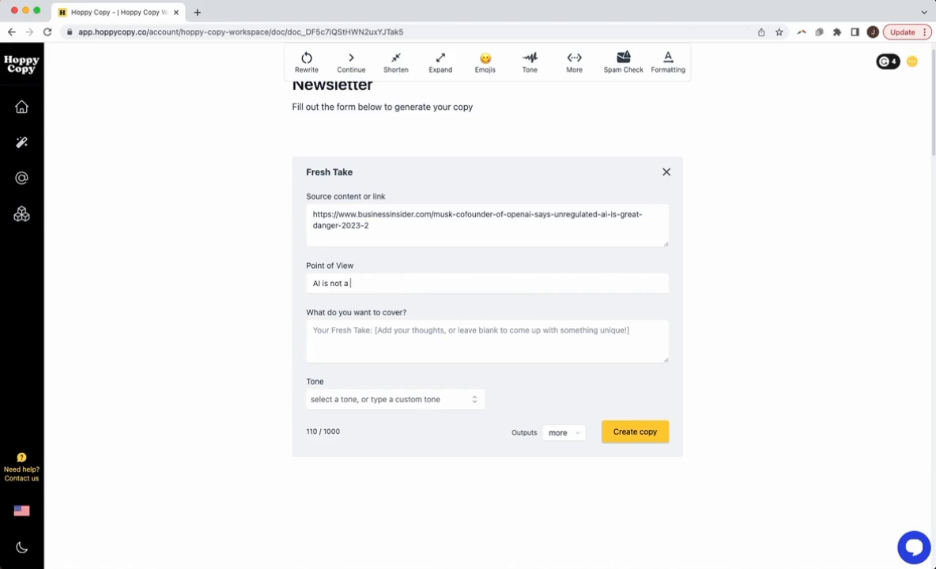
{"action": "type", "text": "nger"}
{"action": "key", "text": "super+a"}
{"action": "key", "text": "super+x"}
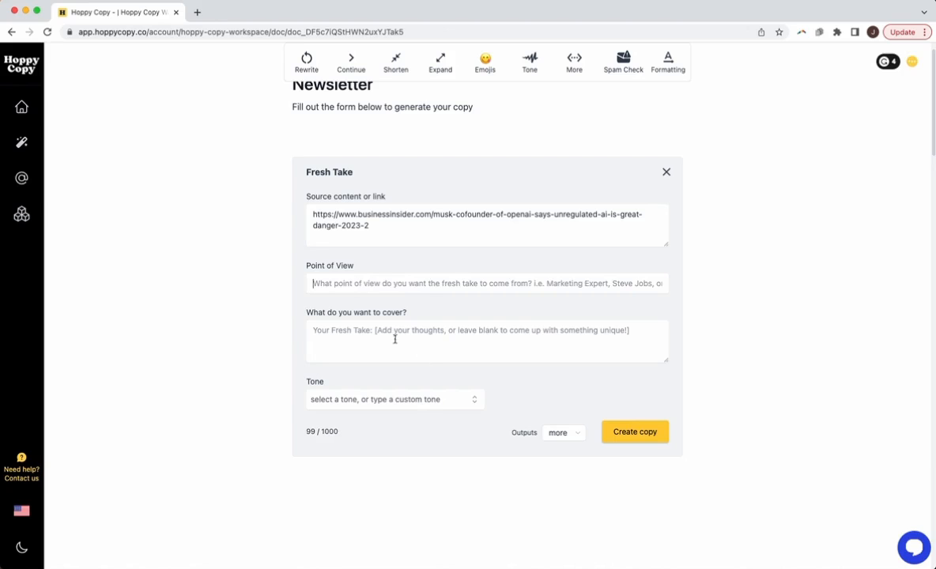
{"action": "left_click", "coordinate": [391, 335]}
{"action": "key", "text": "super+v"}
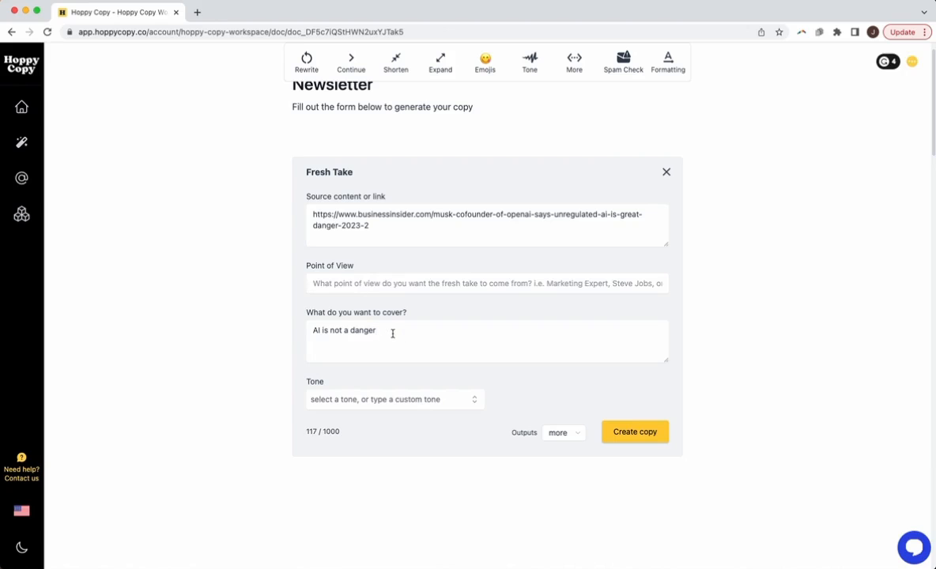
- Set the Fresh Take's point of view to "Marketing expert" and its tone to Witty
{"action": "left_click", "coordinate": [392, 285]}
{"action": "type", "text": "Marketing expert"}
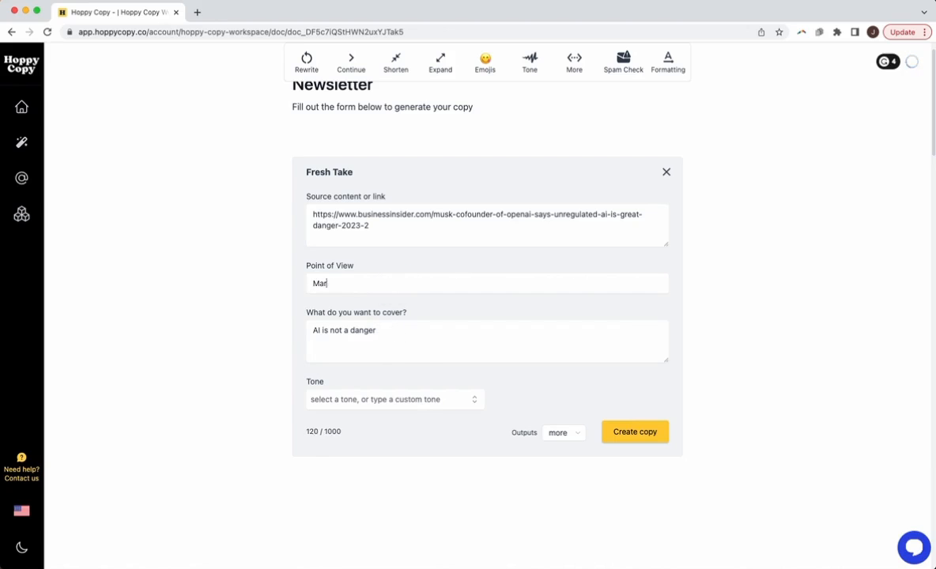
{"action": "left_click", "coordinate": [474, 398]}
{"action": "left_click", "coordinate": [380, 515]}
{"action": "left_click", "coordinate": [454, 484]}
- Set the Fresh Take outputs to less and generate the copy
{"action": "left_click", "coordinate": [563, 433]}
{"action": "left_click", "coordinate": [565, 471]}
{"action": "left_click", "coordinate": [646, 438]}
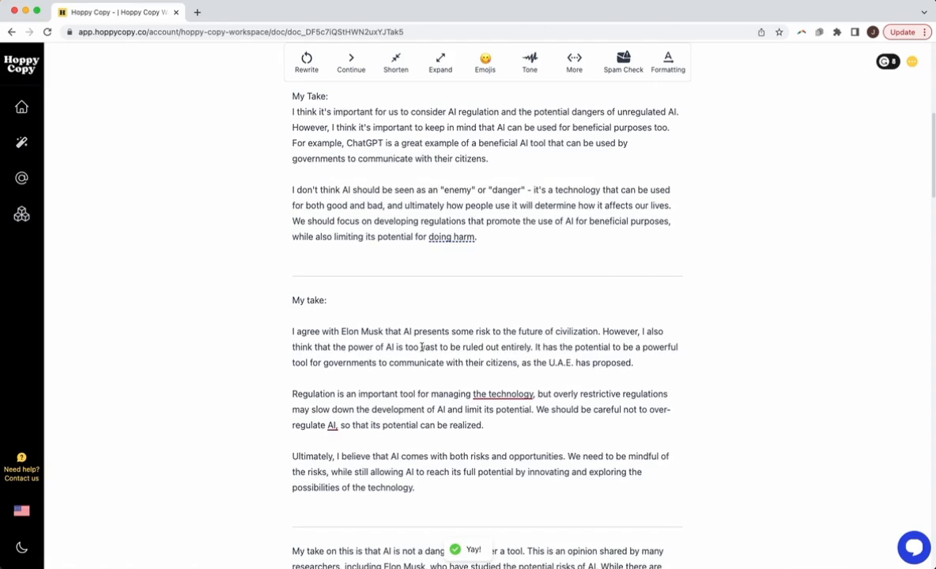
- Add a blank line below "My Take:" in the first generated fresh take
{"action": "scroll", "coordinate": [421, 347], "scroll_direction": "up", "scroll_amount": 1}
{"action": "left_click", "coordinate": [334, 117]}
{"action": "key", "text": "Return"}
{"action": "left_click", "coordinate": [409, 275]}
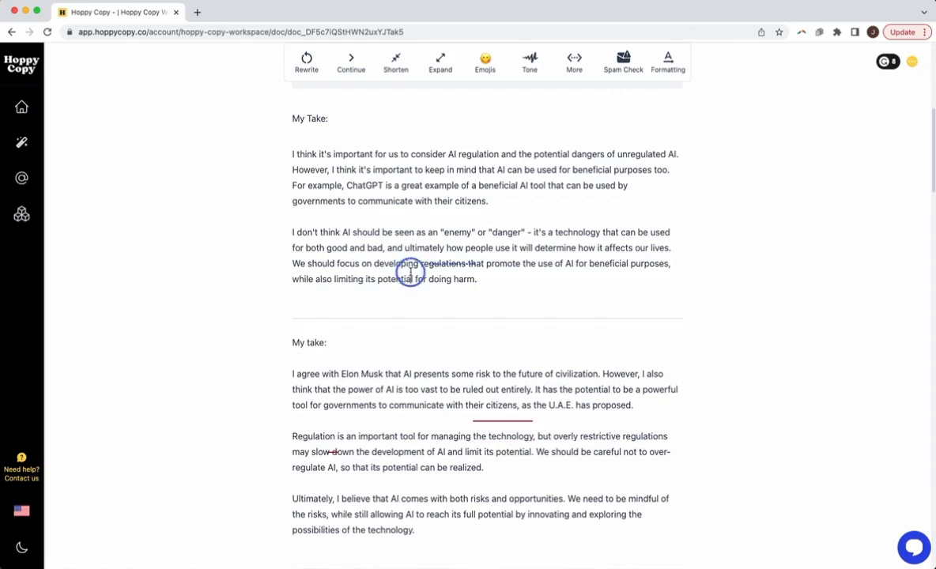
- Read through the generated fresh takes on AI regulation, checking the first one's two paragraphs closely and skimming the others
{"action": "scroll", "coordinate": [539, 309], "scroll_direction": "up", "scroll_amount": 3}
{"action": "left_click", "coordinate": [534, 429]}
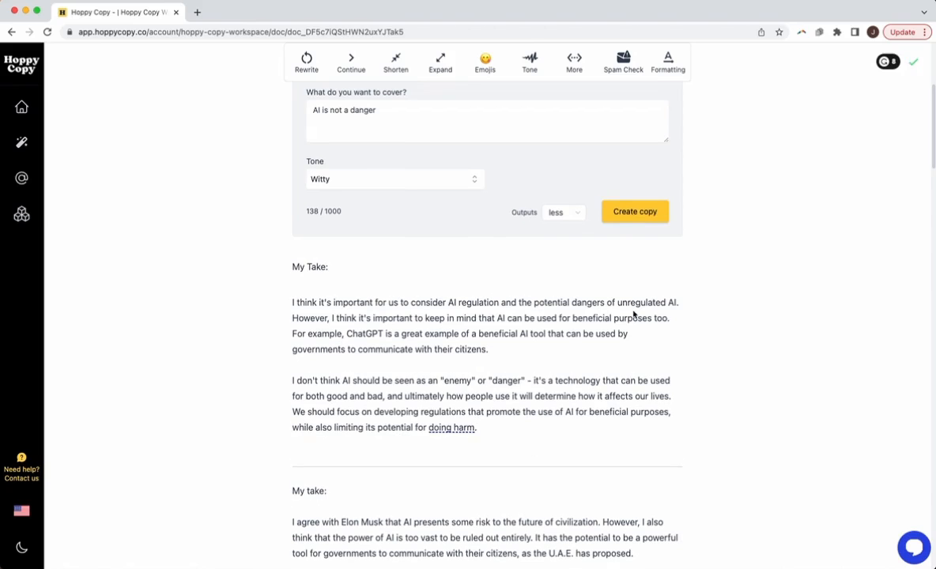
{"action": "left_click_drag", "start_coordinate": [422, 324], "coordinate": [508, 332]}
{"action": "left_click", "coordinate": [512, 338]}
{"action": "left_click", "coordinate": [592, 348]}
{"action": "left_click_drag", "start_coordinate": [510, 356], "coordinate": [399, 333]}
{"action": "left_click", "coordinate": [429, 361]}
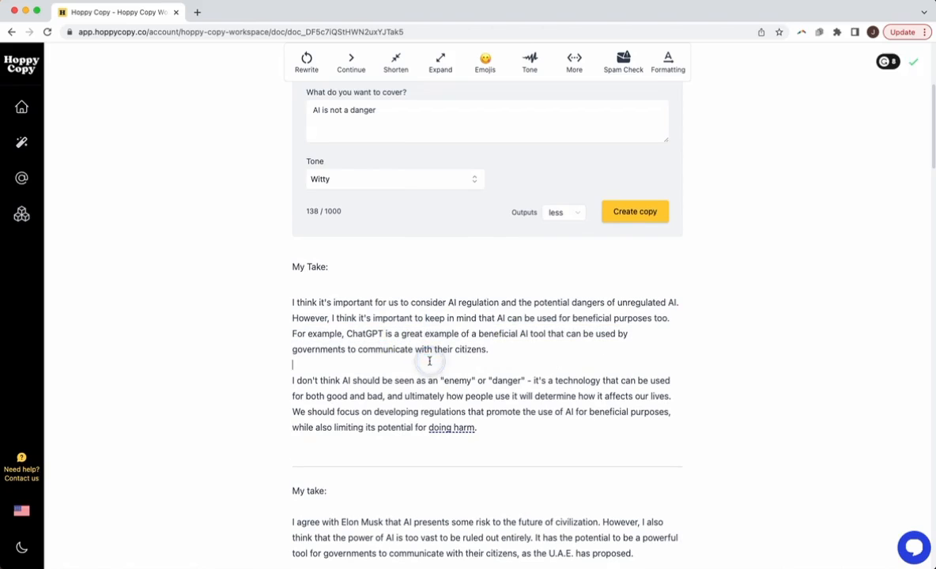
{"action": "left_click", "coordinate": [503, 354]}
{"action": "left_click", "coordinate": [502, 419]}
{"action": "left_click_drag", "start_coordinate": [500, 443], "coordinate": [487, 414]}
{"action": "left_click", "coordinate": [494, 442]}
{"action": "scroll", "coordinate": [516, 409], "scroll_direction": "down", "scroll_amount": 3}
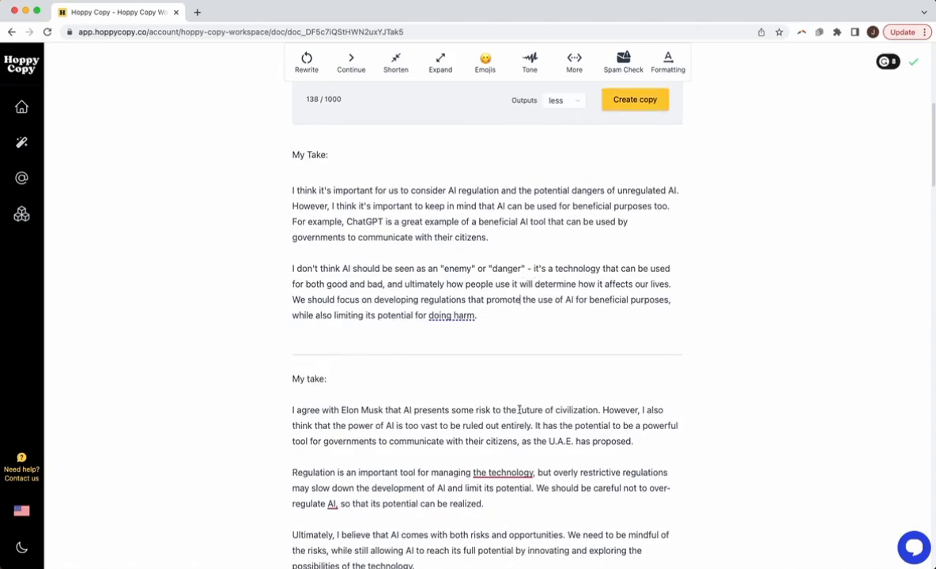
{"action": "left_click", "coordinate": [501, 477]}
{"action": "scroll", "coordinate": [500, 469], "scroll_direction": "down", "scroll_amount": 7}
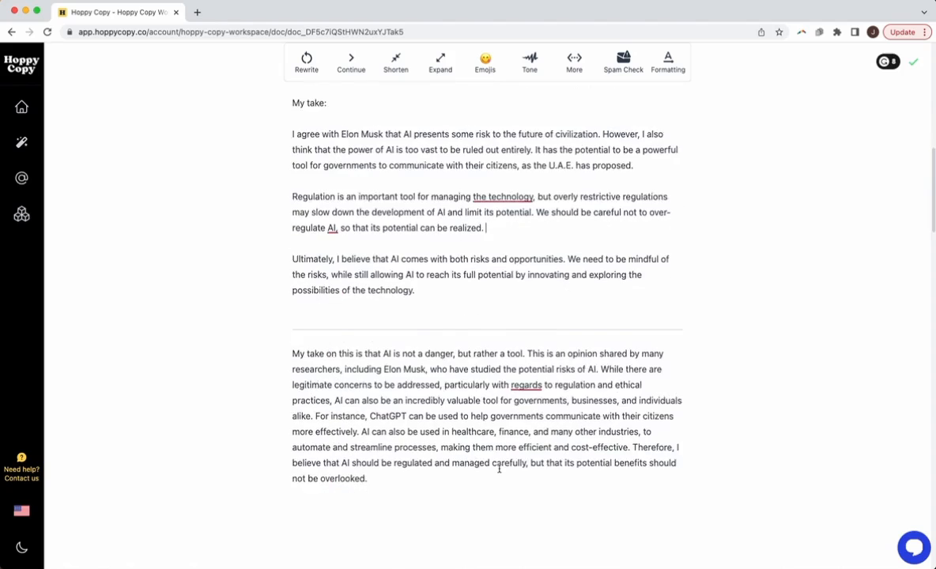
{"action": "scroll", "coordinate": [500, 469], "scroll_direction": "up", "scroll_amount": 4}
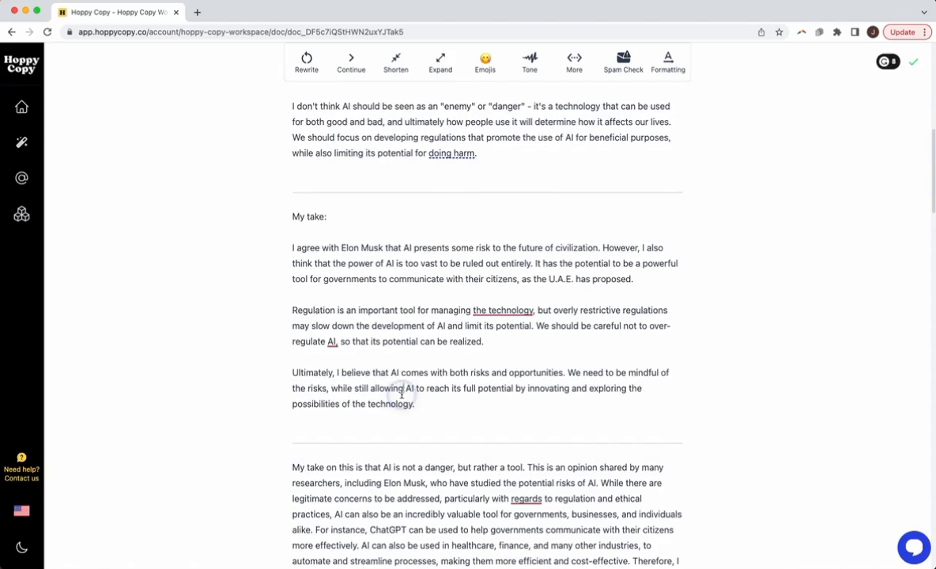
- Clear the text describing what to cover in the Fresh Take form
{"action": "scroll", "coordinate": [400, 393], "scroll_direction": "up", "scroll_amount": 9}
{"action": "scroll", "coordinate": [434, 408], "scroll_direction": "down", "scroll_amount": 1}
{"action": "triple_click", "coordinate": [365, 209]}
{"action": "key", "text": "BackSpace"}
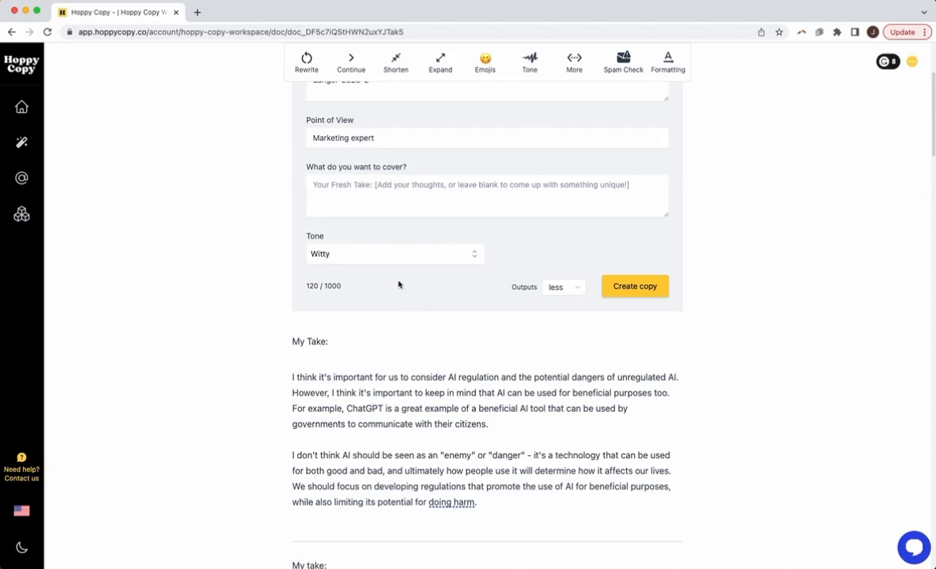
{"action": "scroll", "coordinate": [470, 335], "scroll_direction": "up", "scroll_amount": 1}
{"action": "scroll", "coordinate": [397, 397], "scroll_direction": "up", "scroll_amount": 3}
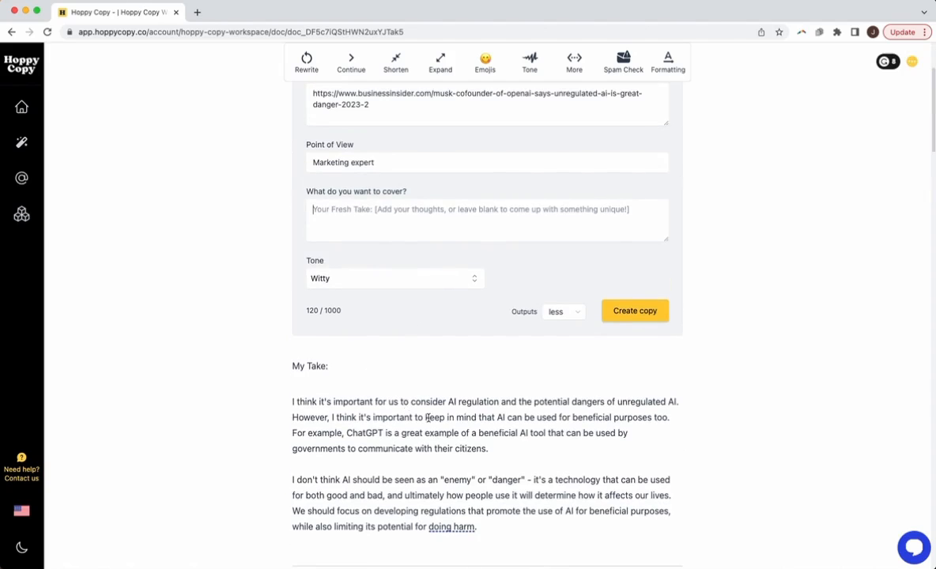
{"action": "scroll", "coordinate": [415, 471], "scroll_direction": "down", "scroll_amount": 3}
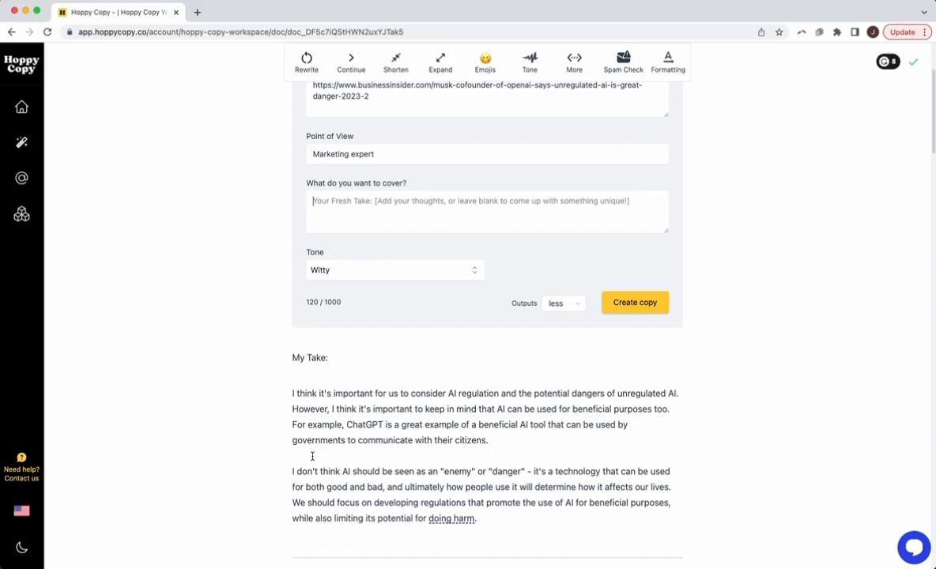
- Insert a Content Improver tool at the top of the newsletter and fill it with the first fresh take's two paragraphs
{"action": "scroll", "coordinate": [428, 452], "scroll_direction": "down", "scroll_amount": 1}
{"action": "left_click_drag", "start_coordinate": [489, 454], "coordinate": [272, 368]}
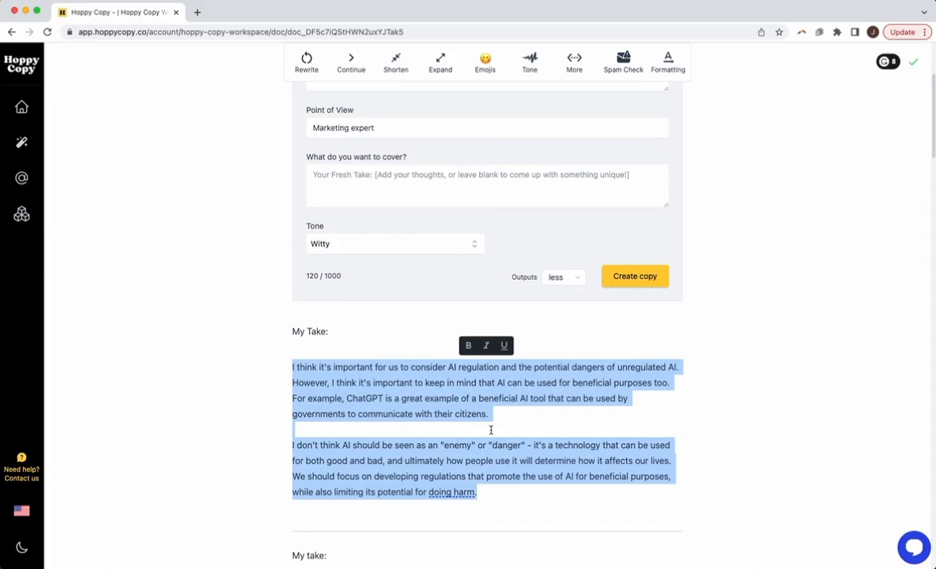
{"action": "scroll", "coordinate": [446, 389], "scroll_direction": "up", "scroll_amount": 5}
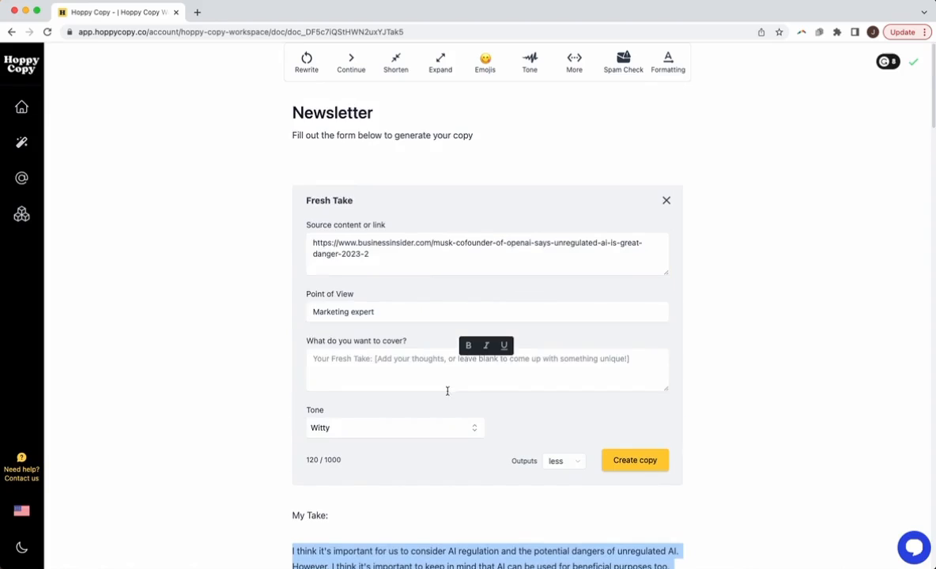
{"action": "left_click", "coordinate": [350, 156]}
{"action": "type", "text": "/content"}
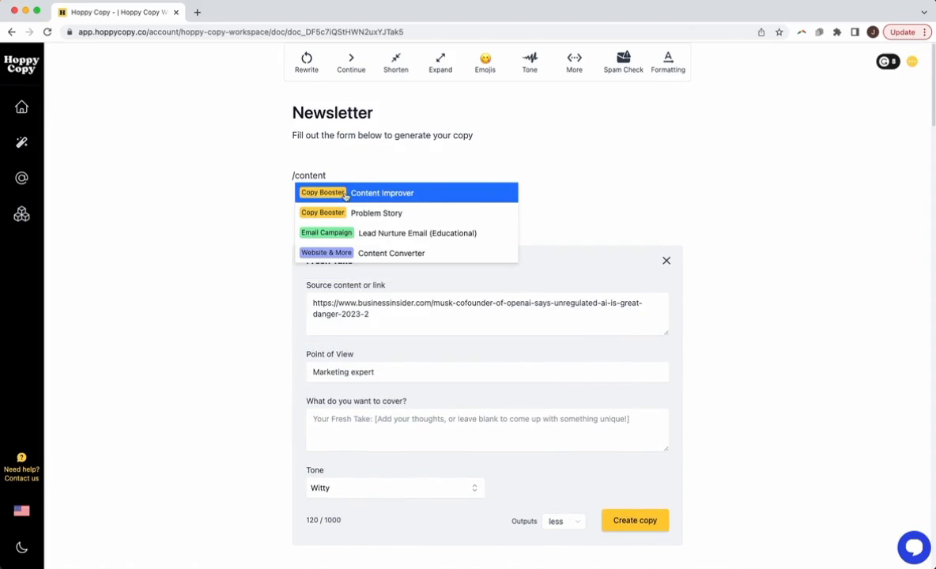
{"action": "left_click", "coordinate": [344, 195]}
{"action": "left_click", "coordinate": [382, 252]}
{"action": "key", "text": "super+v"}
- Add the opening line "I read an article that AI is dangerous, but I'm not sure I agree." and a blank line above the pasted content
{"action": "left_click_drag", "start_coordinate": [369, 261], "coordinate": [302, 202]}
{"action": "key", "text": "Left"}
{"action": "key", "text": "Return"}
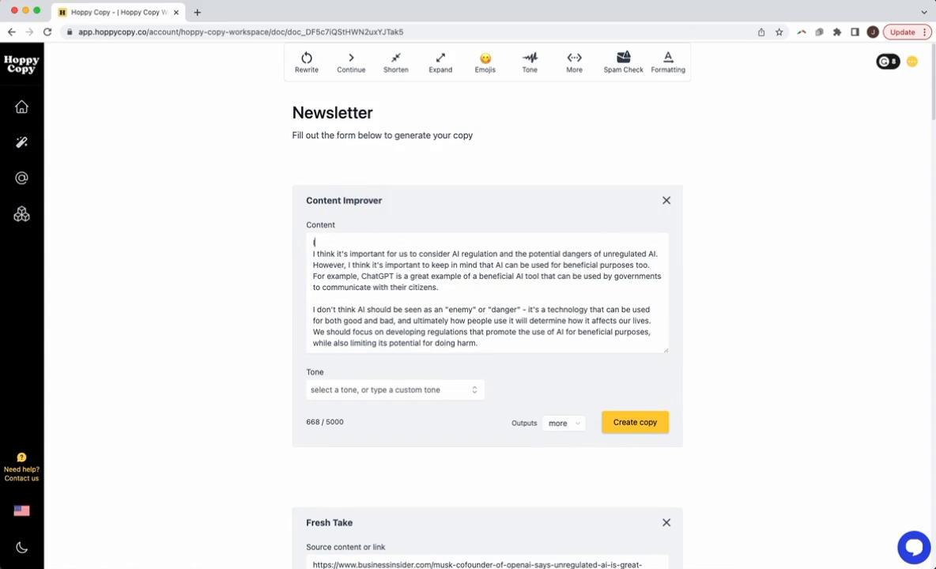
{"action": "type", "text": "I read an article that"}
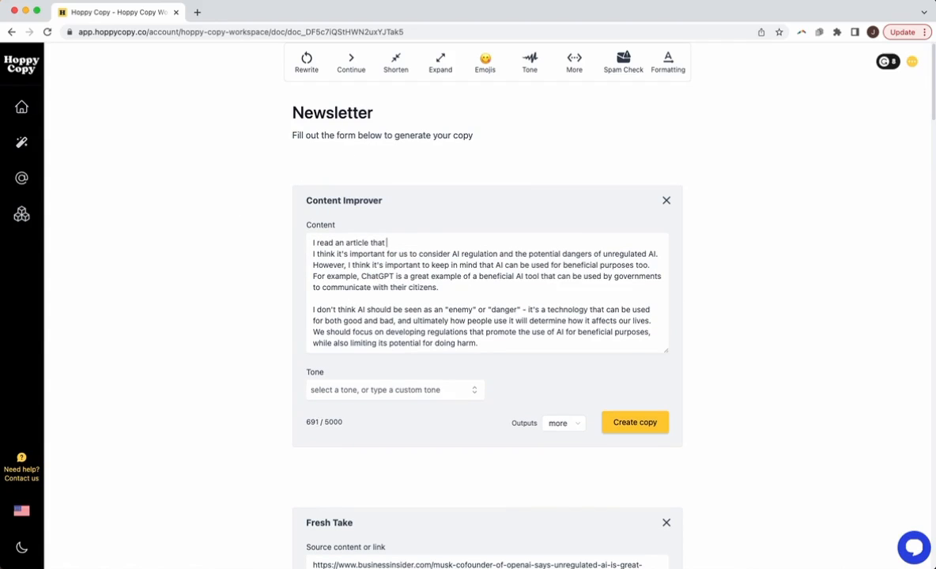
{"action": "type", "text": " AI is dangerous"}
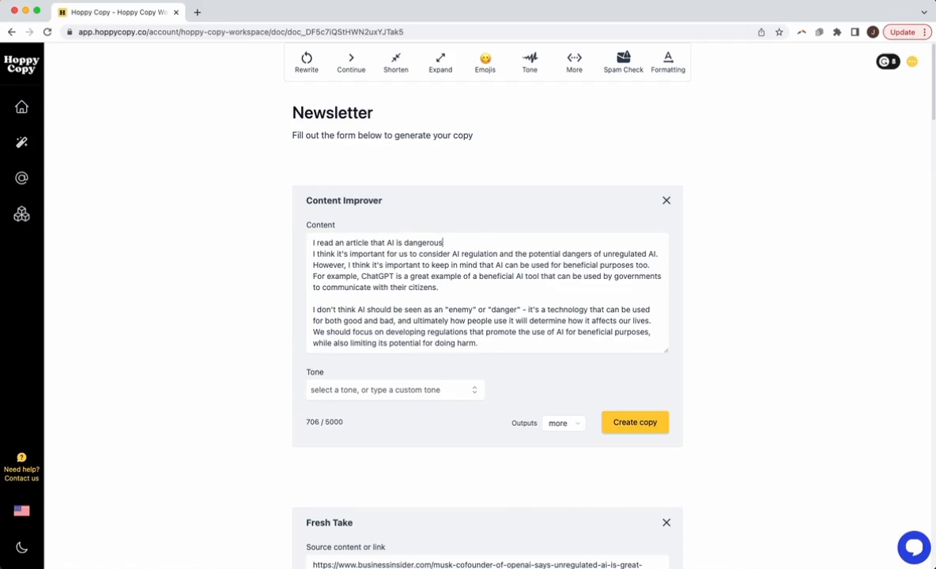
{"action": "type", "text": ", but I'm not sure I agree."}
{"action": "key", "text": "Return"}
{"action": "key", "text": "Return"}
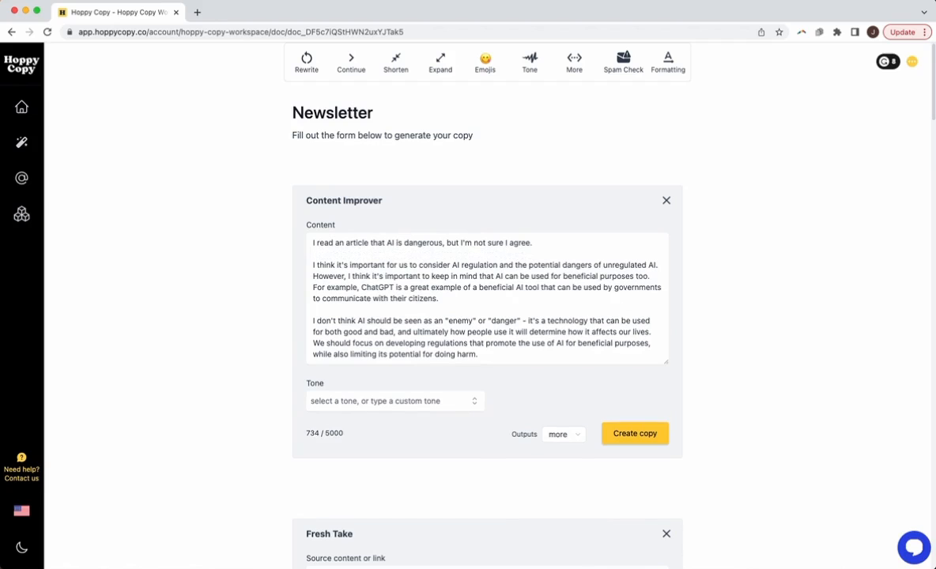
- Set the Content Improver's tone to Witty and outputs to less, and generate the copy
{"action": "left_click", "coordinate": [475, 403]}
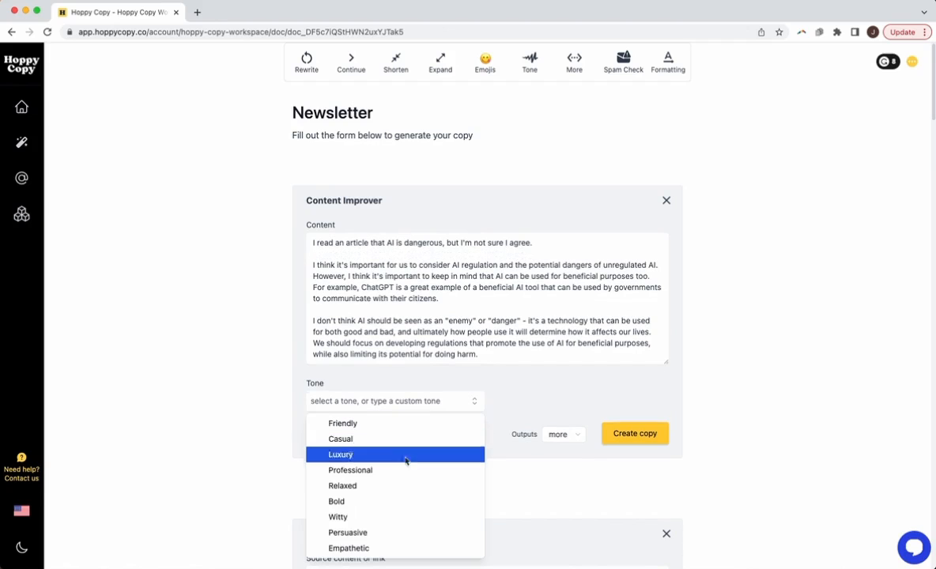
{"action": "left_click", "coordinate": [386, 516]}
{"action": "left_click", "coordinate": [563, 434]}
{"action": "left_click", "coordinate": [564, 472]}
{"action": "left_click", "coordinate": [649, 433]}
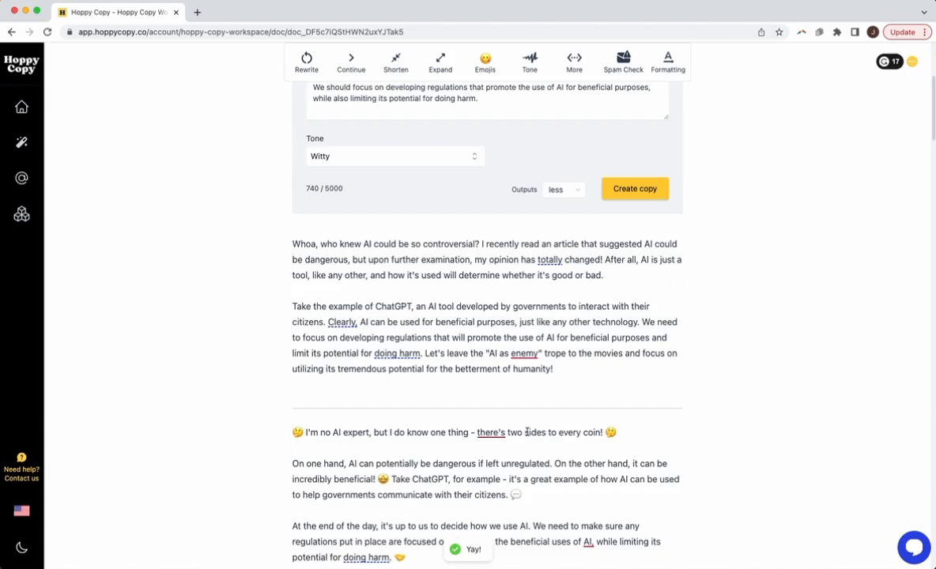
- Read through the improved versions of the AI take, checking the first one closely against the original content
{"action": "left_click", "coordinate": [404, 478]}
{"action": "scroll", "coordinate": [388, 495], "scroll_direction": "down", "scroll_amount": 2}
{"action": "scroll", "coordinate": [388, 495], "scroll_direction": "down", "scroll_amount": 1}
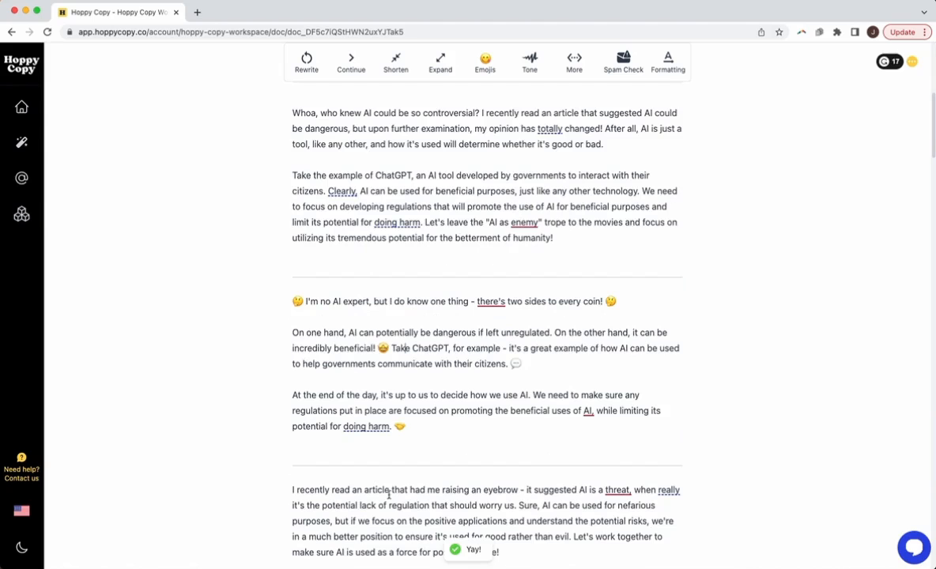
{"action": "left_click", "coordinate": [496, 430]}
{"action": "left_click", "coordinate": [518, 363]}
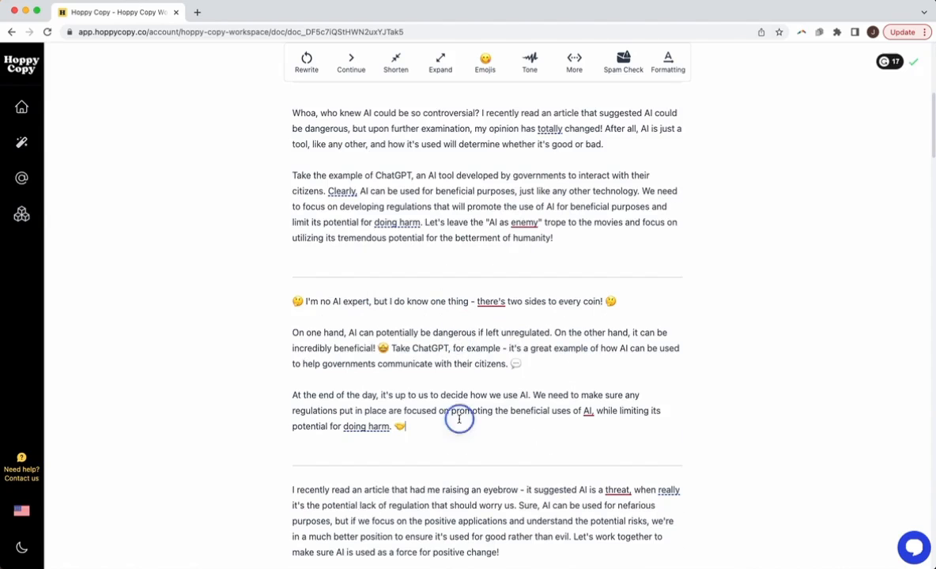
{"action": "scroll", "coordinate": [539, 511], "scroll_direction": "down", "scroll_amount": 1}
{"action": "scroll", "coordinate": [540, 512], "scroll_direction": "up", "scroll_amount": 6}
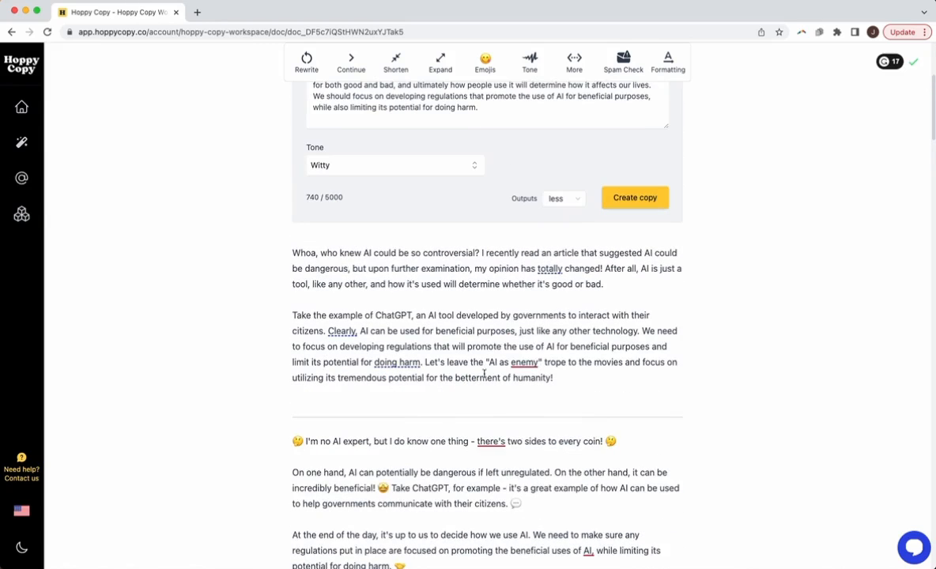
{"action": "left_click", "coordinate": [605, 357]}
{"action": "left_click_drag", "start_coordinate": [301, 252], "coordinate": [385, 251]}
{"action": "left_click", "coordinate": [385, 252]}
{"action": "left_click", "coordinate": [468, 260]}
{"action": "left_click", "coordinate": [524, 269]}
{"action": "left_click", "coordinate": [512, 331]}
{"action": "scroll", "coordinate": [504, 474], "scroll_direction": "down", "scroll_amount": 1}
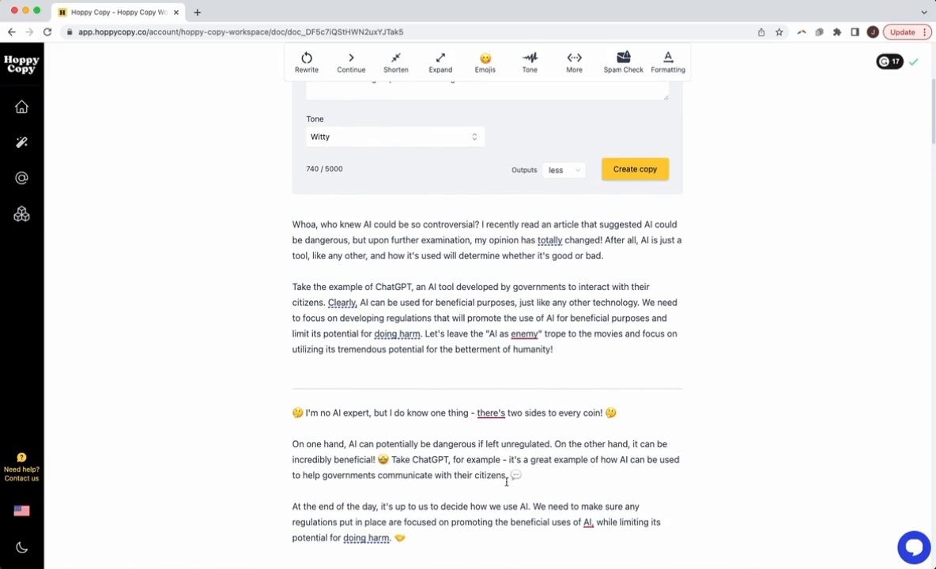
{"action": "left_click_drag", "start_coordinate": [447, 333], "coordinate": [539, 334]}
{"action": "left_click", "coordinate": [588, 350]}
{"action": "scroll", "coordinate": [518, 354], "scroll_direction": "up", "scroll_amount": 3}
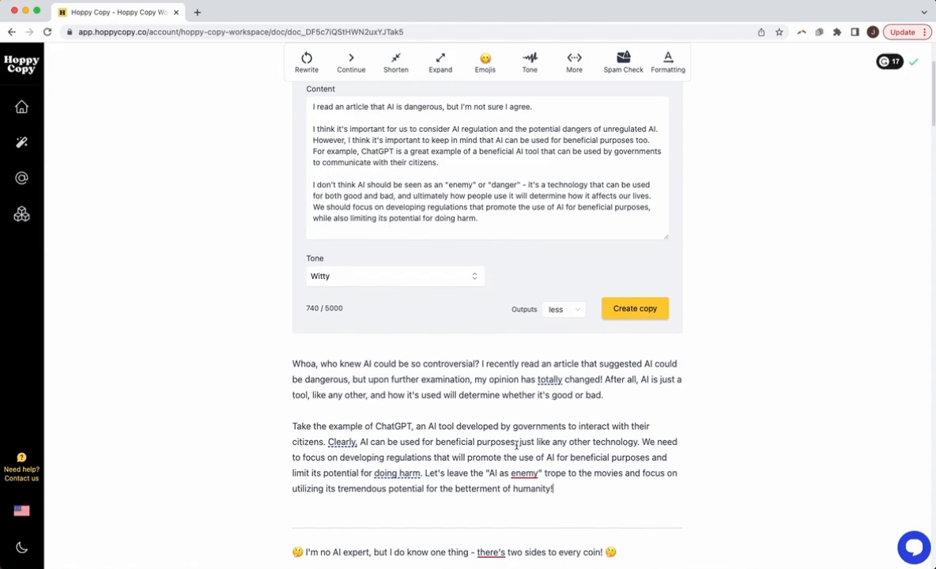
{"action": "scroll", "coordinate": [524, 433], "scroll_direction": "down", "scroll_amount": 3}
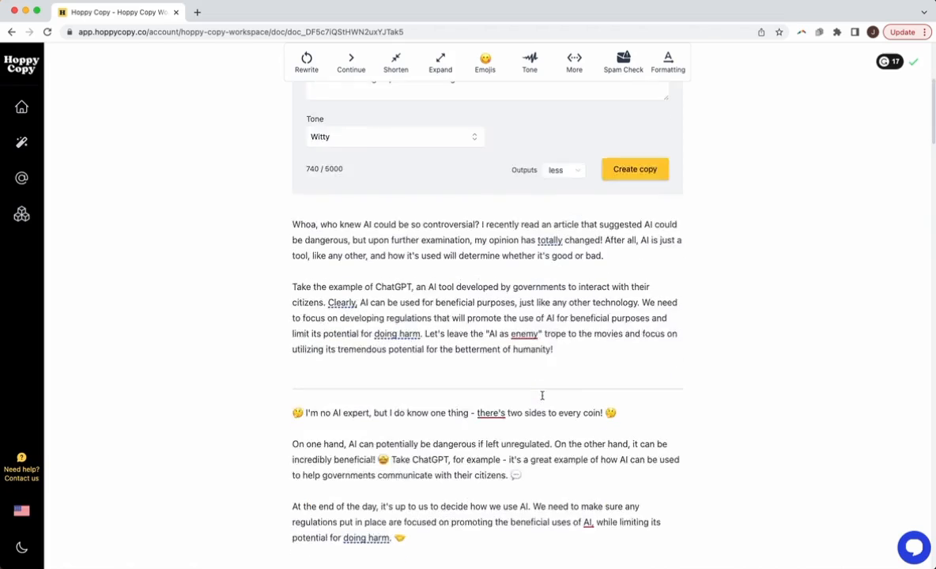
- Collapse the Content Improver form and insert a Question Exploration tool at the top of the newsletter
{"action": "scroll", "coordinate": [541, 393], "scroll_direction": "up", "scroll_amount": 6}
{"action": "left_click", "coordinate": [359, 198]}
{"action": "left_click", "coordinate": [366, 175]}
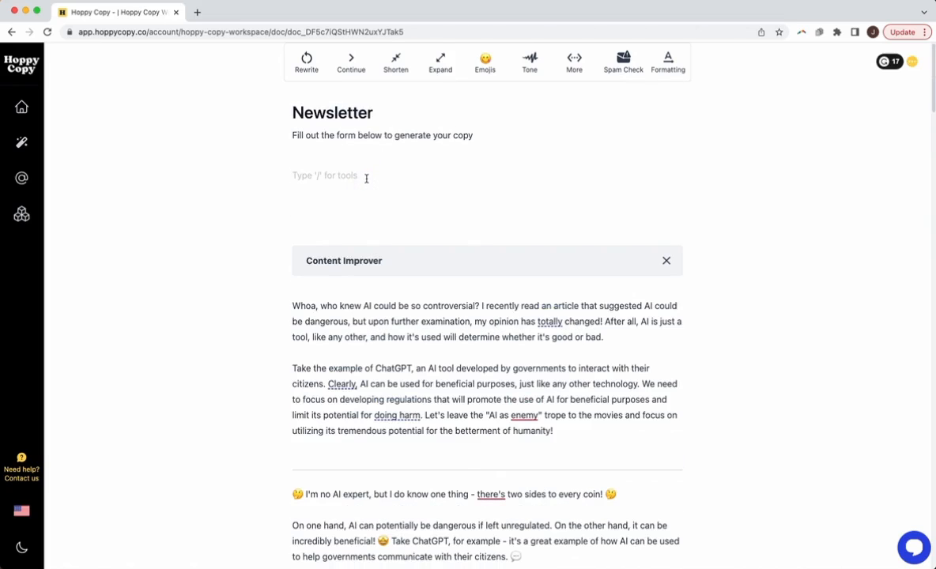
{"action": "left_click", "coordinate": [365, 181]}
{"action": "left_click", "coordinate": [341, 182]}
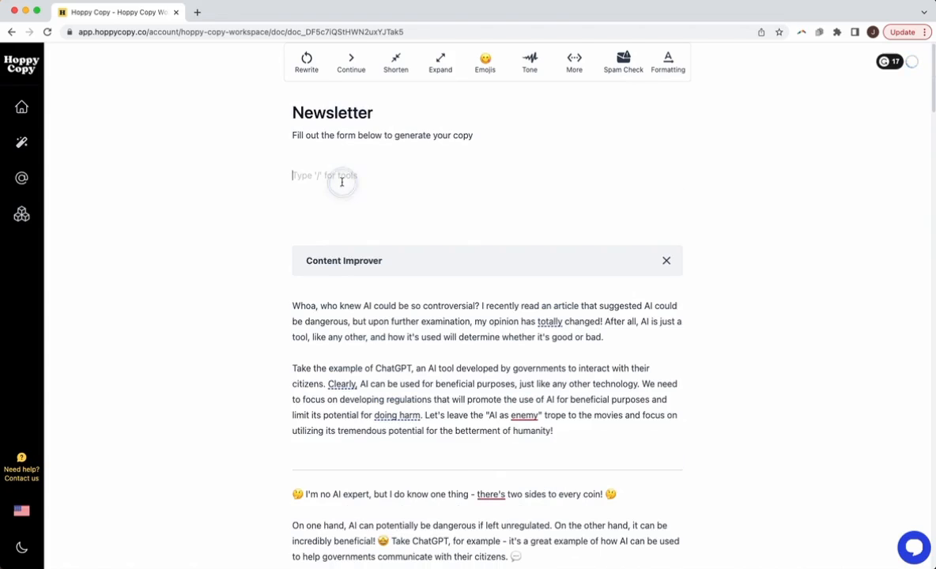
{"action": "type", "text": "/question"}
{"action": "left_click", "coordinate": [344, 189]}
- Set the key question to "What is a good email open rate?" and leave out the key finding line
{"action": "left_click_drag", "start_coordinate": [607, 244], "coordinate": [364, 243]}
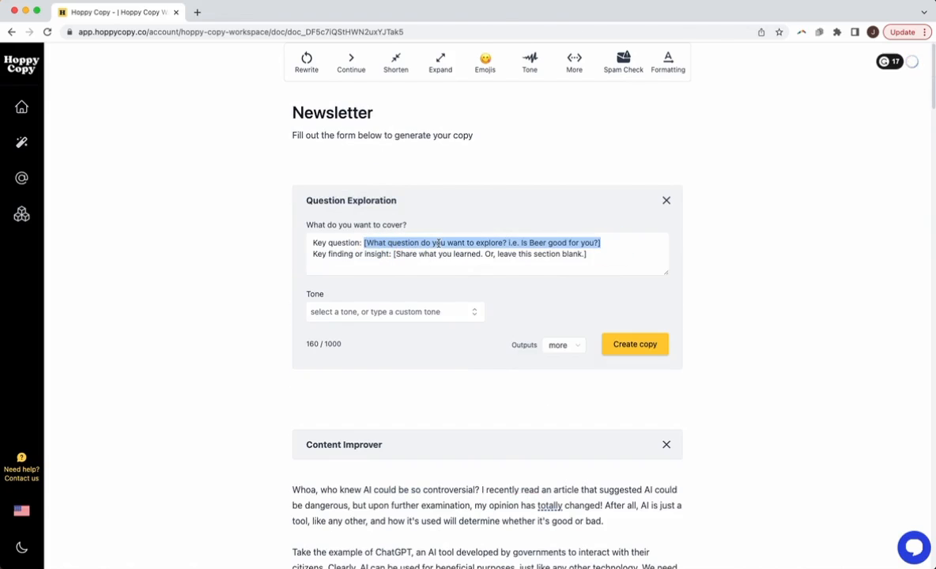
{"action": "type", "text": "What is a good open rate?"}
{"action": "left_click", "coordinate": [397, 246]}
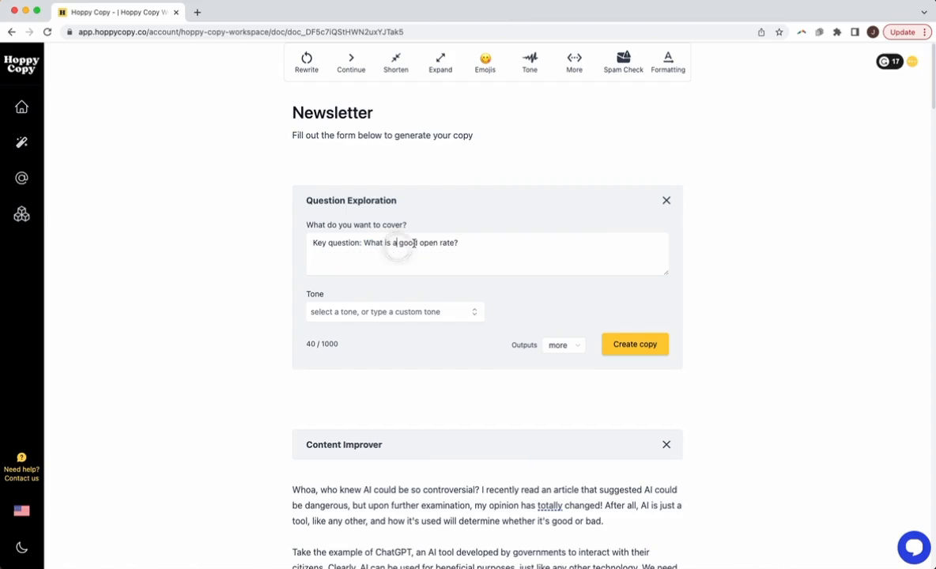
{"action": "left_click", "coordinate": [418, 243]}
{"action": "type", "text": "email open rate?"}
- Set the Question Exploration's tone to Relaxed with fewer outputs and generate the copy
{"action": "left_click", "coordinate": [473, 311]}
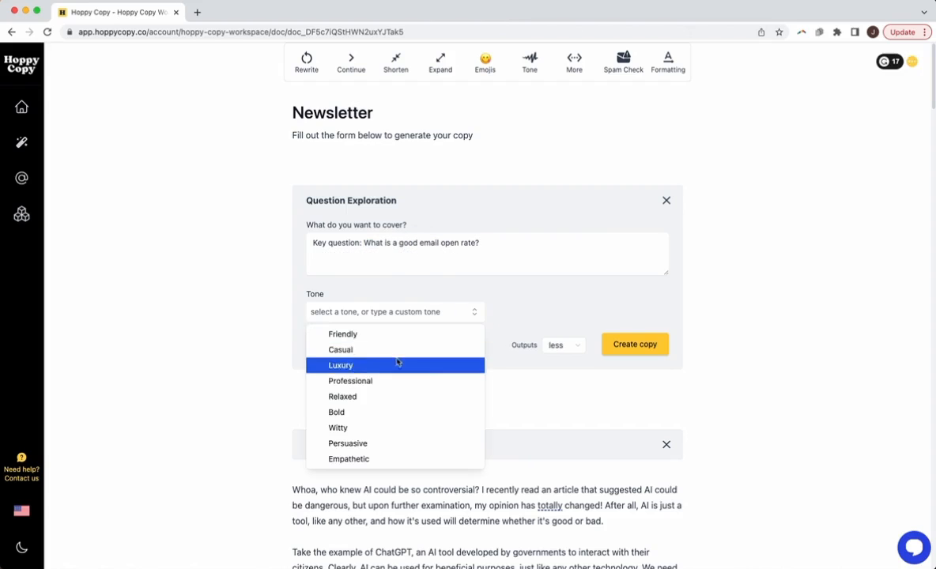
{"action": "left_click", "coordinate": [386, 396]}
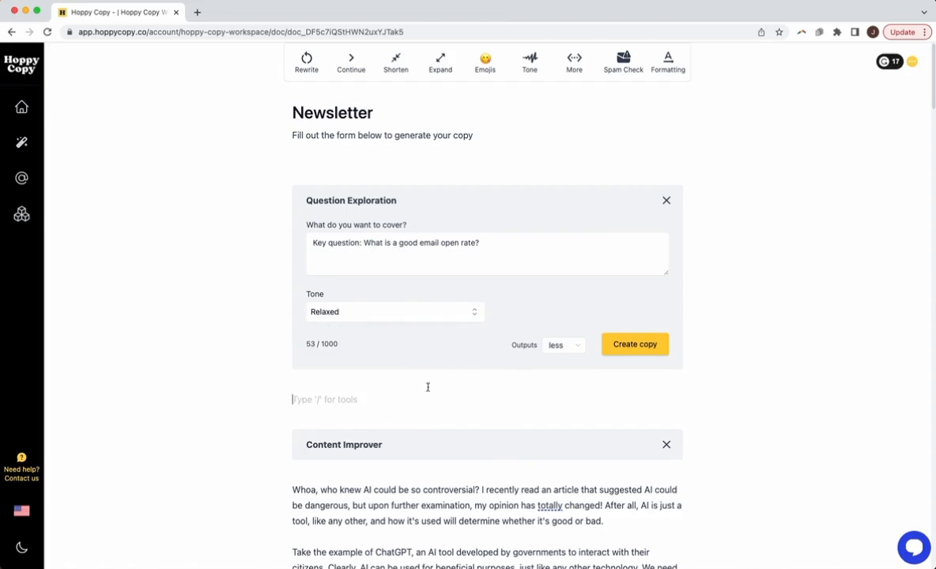
{"action": "left_click", "coordinate": [623, 350]}
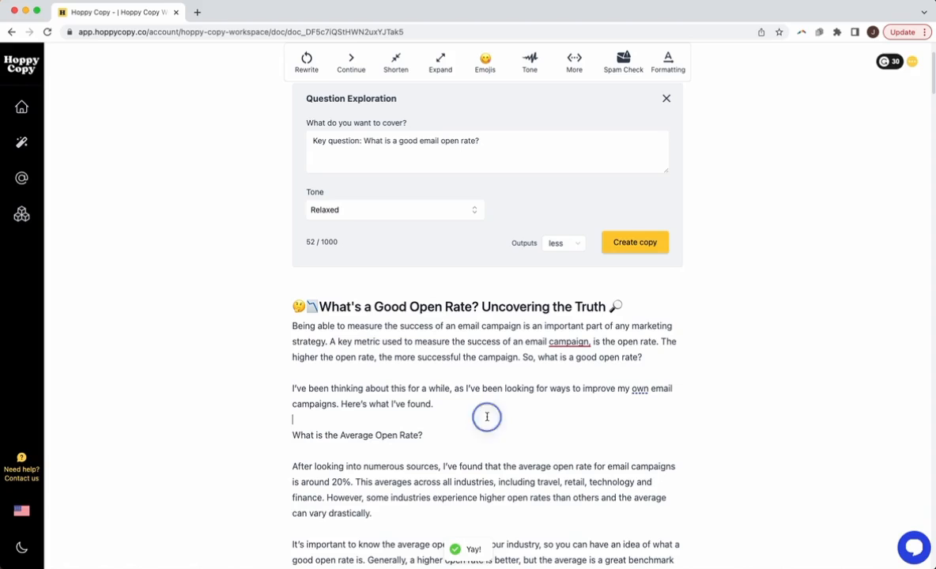
- Read the first generated open rate article from its title through the average open rate section
{"action": "left_click_drag", "start_coordinate": [647, 309], "coordinate": [513, 309]}
{"action": "left_click", "coordinate": [465, 342]}
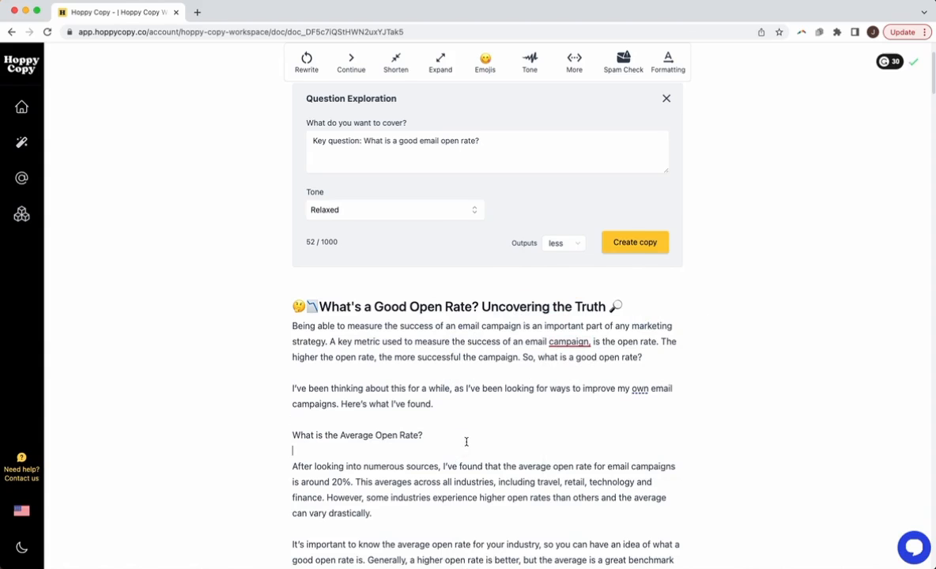
{"action": "scroll", "coordinate": [466, 442], "scroll_direction": "down", "scroll_amount": 4}
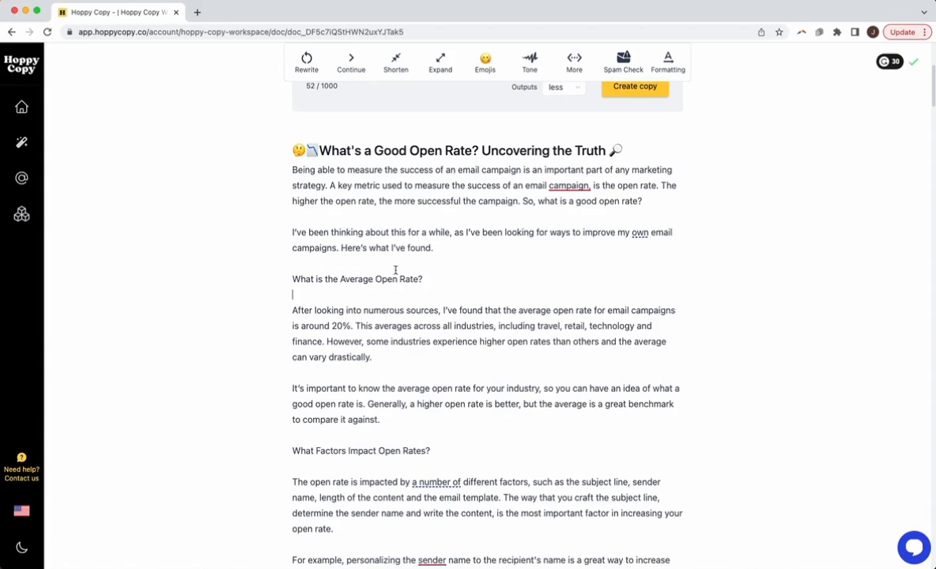
{"action": "left_click", "coordinate": [480, 261]}
{"action": "left_click", "coordinate": [669, 201]}
{"action": "left_click", "coordinate": [531, 274]}
{"action": "left_click_drag", "start_coordinate": [439, 250], "coordinate": [415, 241]}
{"action": "left_click", "coordinate": [485, 274]}
{"action": "left_click", "coordinate": [539, 341]}
{"action": "left_click", "coordinate": [478, 372]}
{"action": "left_click", "coordinate": [450, 364]}
- Bold the first article's subheadings on the average open rate, the factors that impact open rates and how to improve them
{"action": "left_click_drag", "start_coordinate": [440, 277], "coordinate": [259, 281]}
{"action": "key", "text": "ctrl+b"}
{"action": "left_click", "coordinate": [481, 403]}
{"action": "left_click_drag", "start_coordinate": [452, 448], "coordinate": [261, 457]}
{"action": "key", "text": "ctrl+b"}
{"action": "scroll", "coordinate": [496, 449], "scroll_direction": "down", "scroll_amount": 2}
{"action": "scroll", "coordinate": [496, 448], "scroll_direction": "down", "scroll_amount": 1}
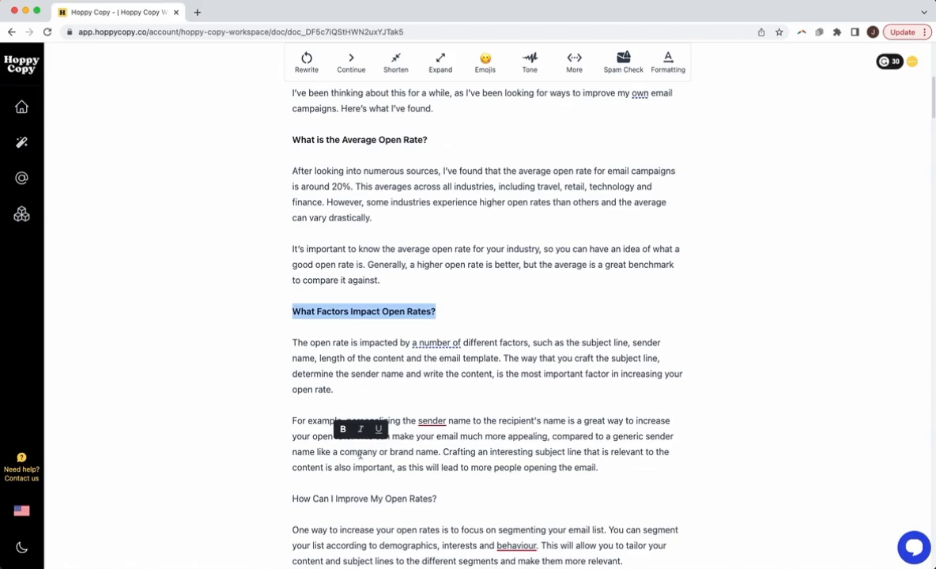
{"action": "left_click_drag", "start_coordinate": [437, 498], "coordinate": [272, 497]}
{"action": "key", "text": "ctrl+b"}
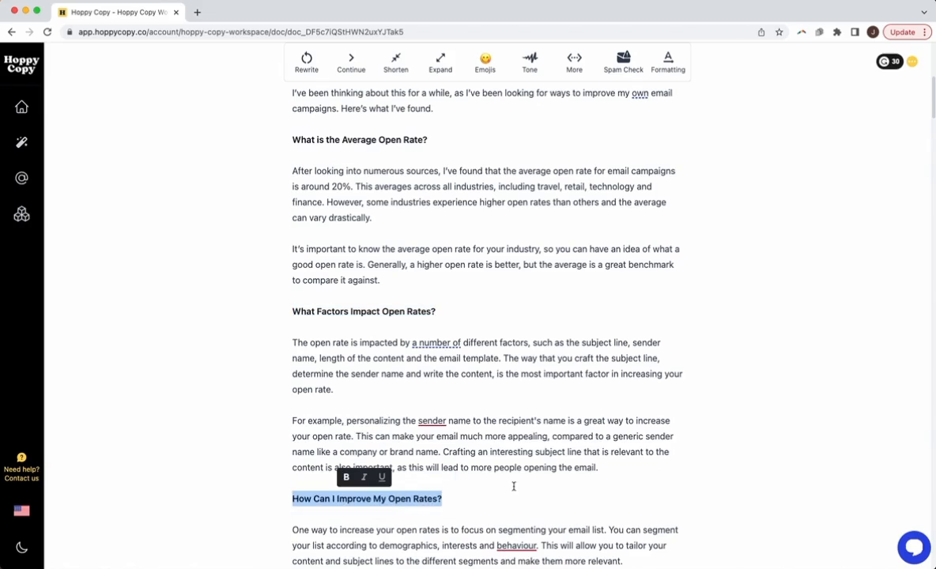
- Review the first open rate article section by section, from the average open rate down to its conclusion
{"action": "scroll", "coordinate": [514, 485], "scroll_direction": "down", "scroll_amount": 5}
{"action": "left_click", "coordinate": [474, 369]}
{"action": "scroll", "coordinate": [474, 369], "scroll_direction": "up", "scroll_amount": 8}
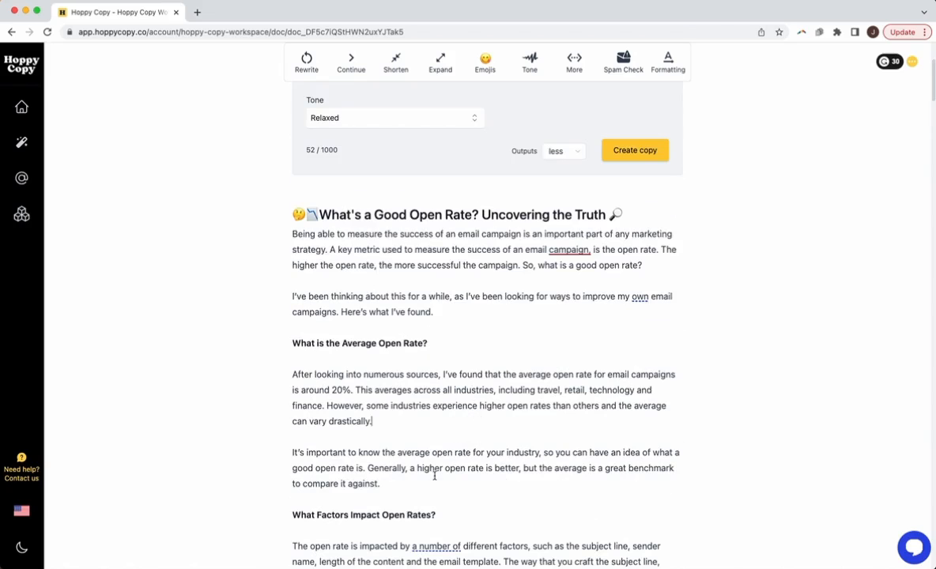
{"action": "left_click_drag", "start_coordinate": [442, 388], "coordinate": [363, 374]}
{"action": "left_click", "coordinate": [409, 441]}
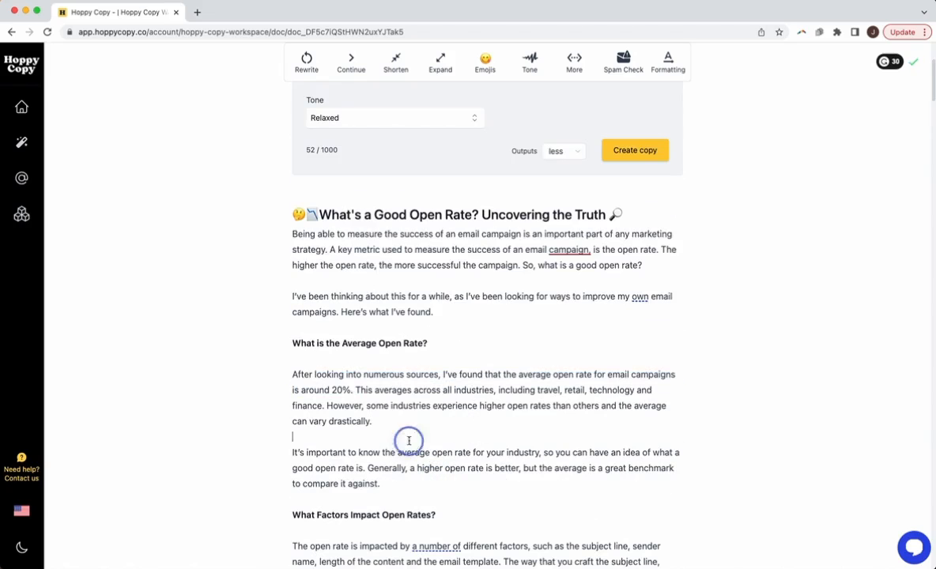
{"action": "left_click_drag", "start_coordinate": [434, 434], "coordinate": [390, 364]}
{"action": "left_click", "coordinate": [415, 452]}
{"action": "left_click_drag", "start_coordinate": [407, 417], "coordinate": [405, 411]}
{"action": "left_click", "coordinate": [421, 482]}
{"action": "scroll", "coordinate": [424, 479], "scroll_direction": "down", "scroll_amount": 3}
{"action": "left_click", "coordinate": [443, 438]}
{"action": "left_click", "coordinate": [437, 486]}
{"action": "left_click", "coordinate": [624, 500]}
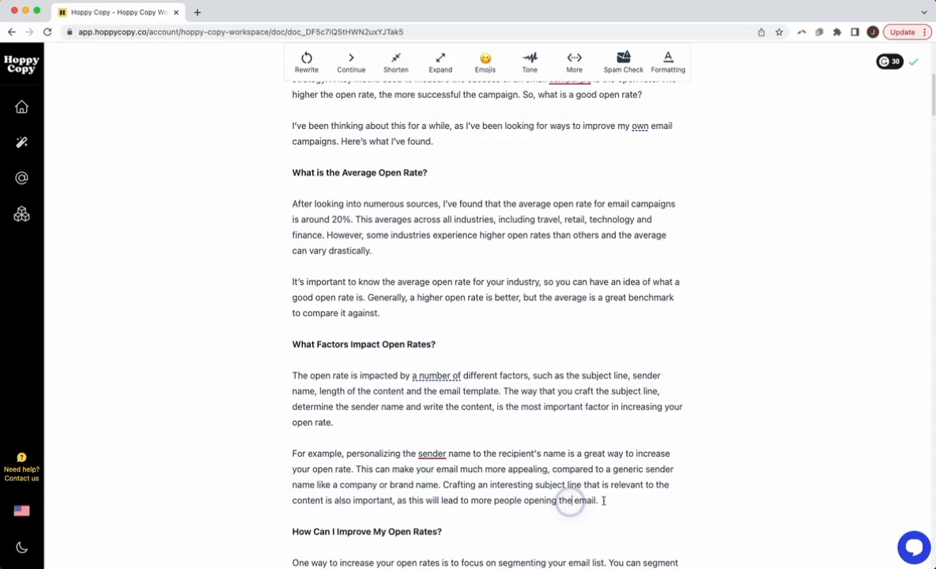
{"action": "scroll", "coordinate": [526, 508], "scroll_direction": "down", "scroll_amount": 2}
{"action": "left_click", "coordinate": [466, 469]}
{"action": "scroll", "coordinate": [471, 470], "scroll_direction": "down", "scroll_amount": 3}
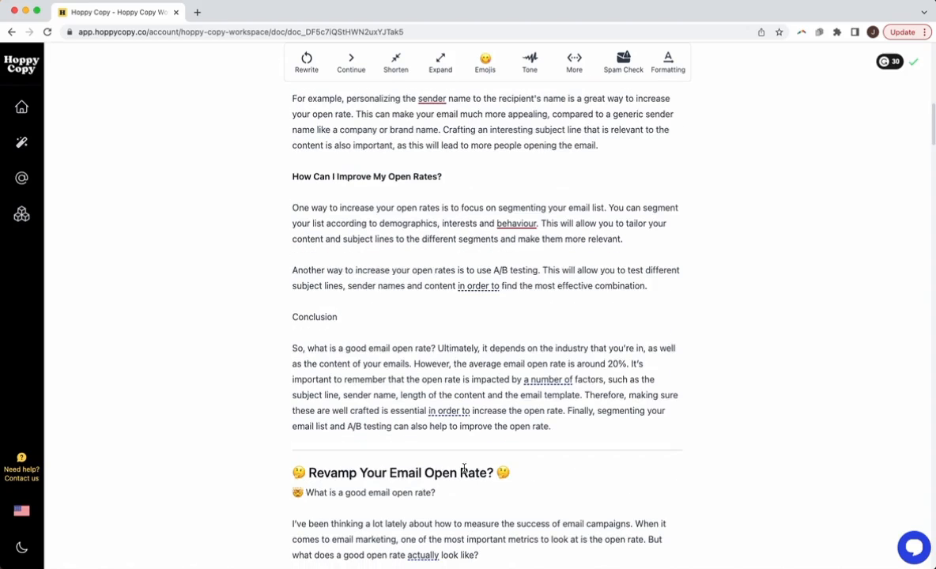
- Bold the "Conclusion" subheading of the first open rate article
{"action": "left_click", "coordinate": [472, 389]}
{"action": "scroll", "coordinate": [461, 422], "scroll_direction": "down", "scroll_amount": 1}
{"action": "left_click_drag", "start_coordinate": [340, 229], "coordinate": [257, 232]}
{"action": "key", "text": "super+b"}
{"action": "scroll", "coordinate": [439, 270], "scroll_direction": "up", "scroll_amount": 5}
{"action": "scroll", "coordinate": [439, 270], "scroll_direction": "down", "scroll_amount": 6}
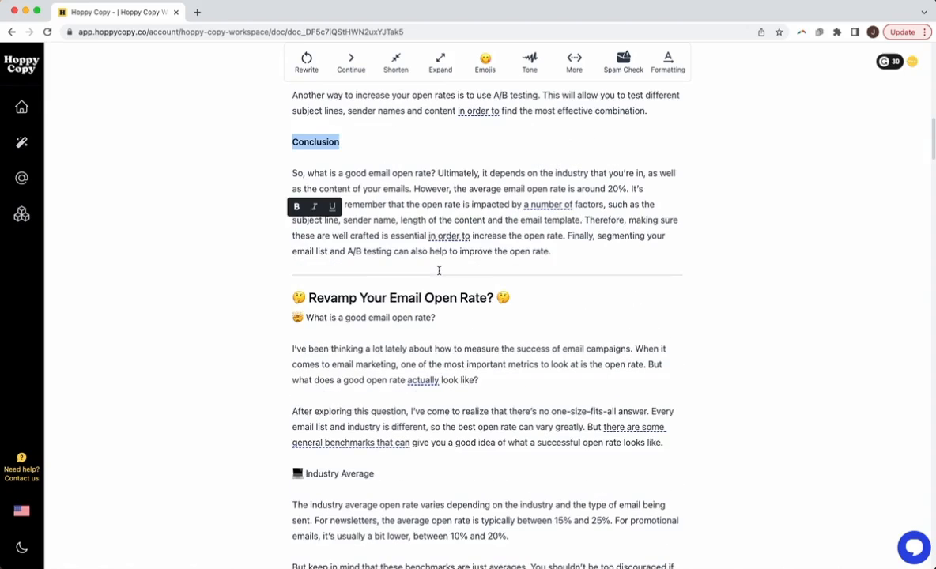
- Bold the "Industry Average", "Aim for Improvement" and "Takeaways" subheadings in the "Revamp Your Email Open Rate?" article
{"action": "left_click", "coordinate": [439, 358]}
{"action": "scroll", "coordinate": [439, 358], "scroll_direction": "down", "scroll_amount": 2}
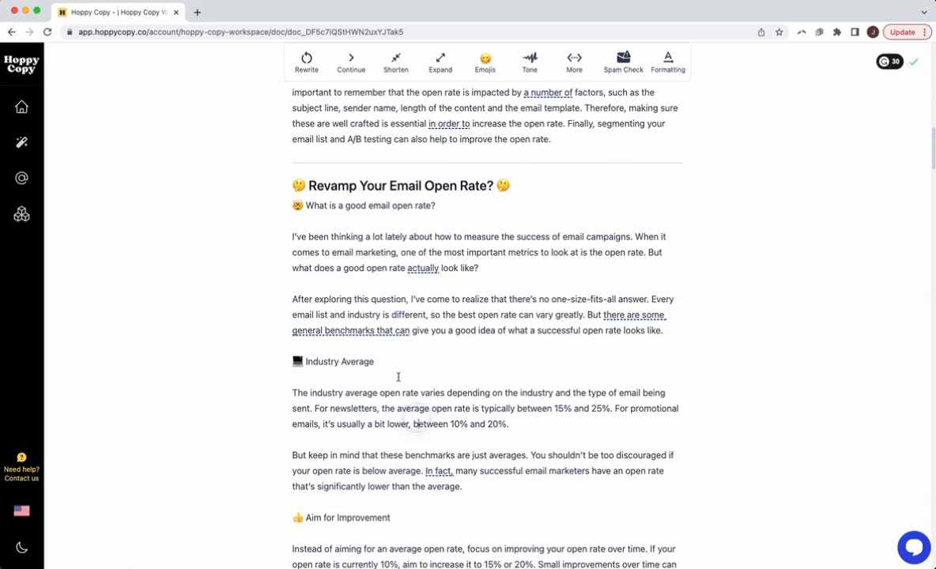
{"action": "left_click_drag", "start_coordinate": [234, 369], "coordinate": [234, 355]}
{"action": "key", "text": "ctrl+b"}
{"action": "left_click_drag", "start_coordinate": [426, 519], "coordinate": [305, 514]}
{"action": "key", "text": "ctrl+b"}
{"action": "left_click", "coordinate": [487, 427]}
- Skim the rest of the second open rate article and the remaining generated version below it
{"action": "scroll", "coordinate": [486, 427], "scroll_direction": "down", "scroll_amount": 3}
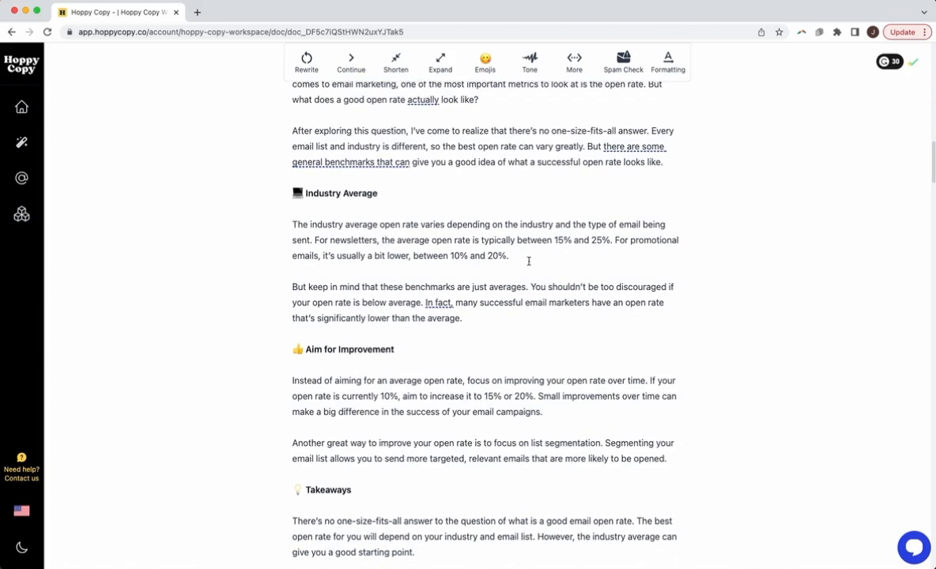
{"action": "left_click", "coordinate": [542, 378]}
{"action": "scroll", "coordinate": [545, 378], "scroll_direction": "down", "scroll_amount": 8}
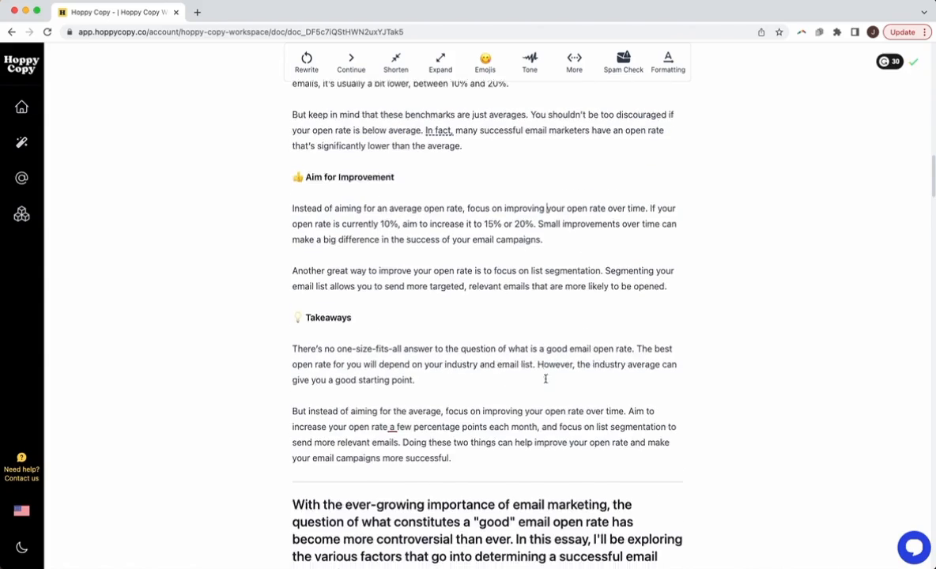
{"action": "scroll", "coordinate": [545, 378], "scroll_direction": "down", "scroll_amount": 6}
{"action": "scroll", "coordinate": [546, 378], "scroll_direction": "up", "scroll_amount": 10}
{"action": "scroll", "coordinate": [545, 378], "scroll_direction": "up", "scroll_amount": 20}
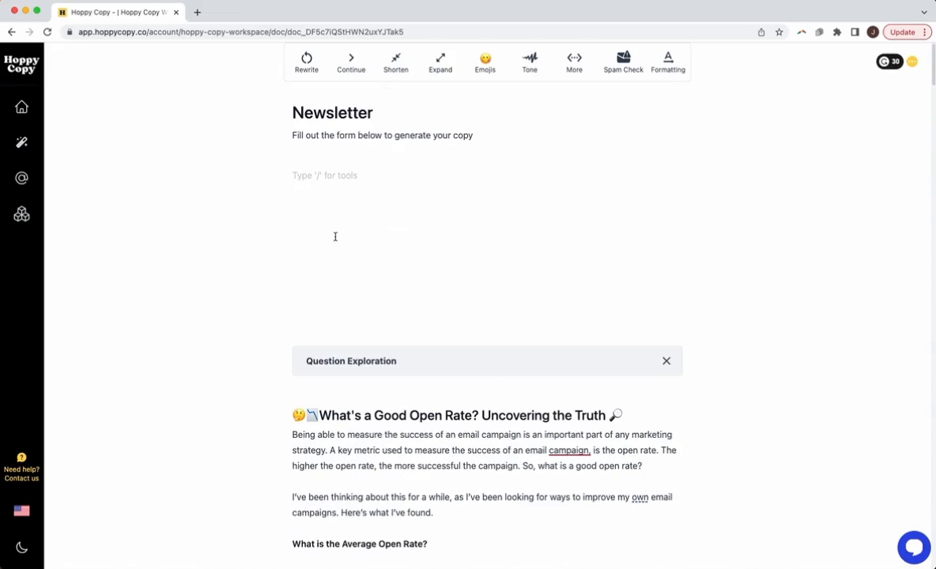
- Insert the Report a Story tool at the top of the newsletter and set its topic to "2023 email marketing trends"
{"action": "type", "text": "/report"}
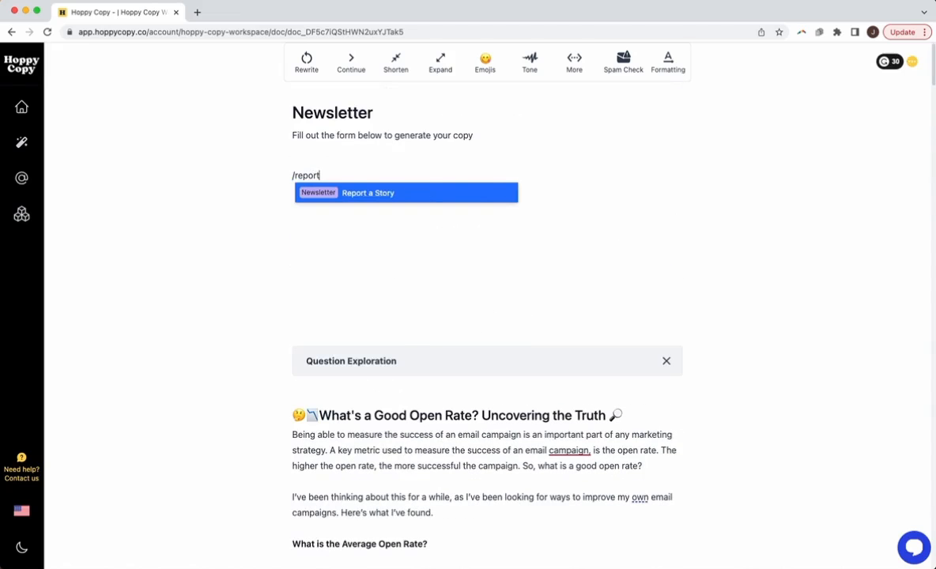
{"action": "key", "text": "Return"}
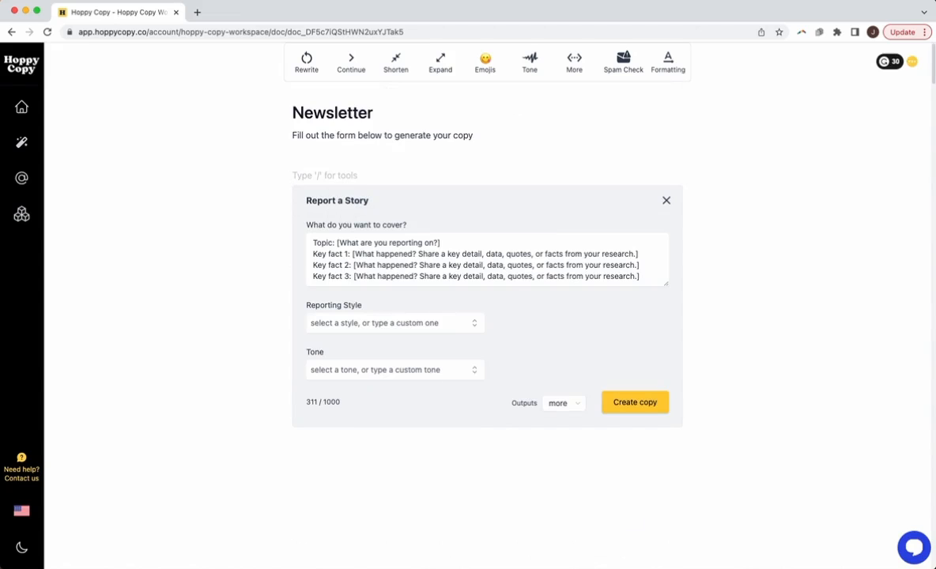
{"action": "left_click", "coordinate": [449, 240]}
{"action": "left_click_drag", "start_coordinate": [440, 238], "coordinate": [350, 251]}
{"action": "left_click", "coordinate": [448, 250]}
{"action": "left_click_drag", "start_coordinate": [327, 248], "coordinate": [338, 242]}
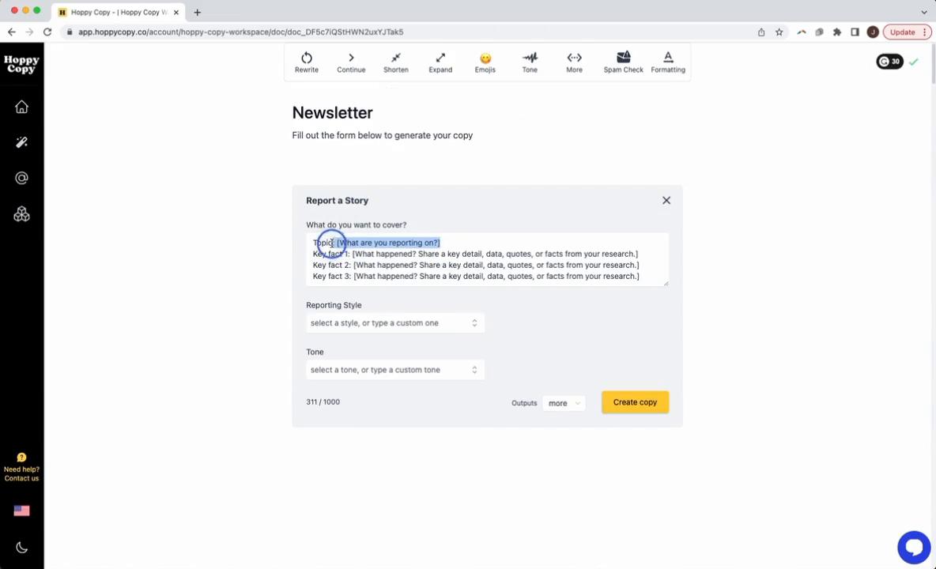
{"action": "type", "text": "2023 email marketing trends"}
- Enter key fact 1 "email is still rated the highest ROI marketing channel by marketers" and key fact 2 "AI is picking up in steam"
{"action": "left_click_drag", "start_coordinate": [638, 254], "coordinate": [355, 257]}
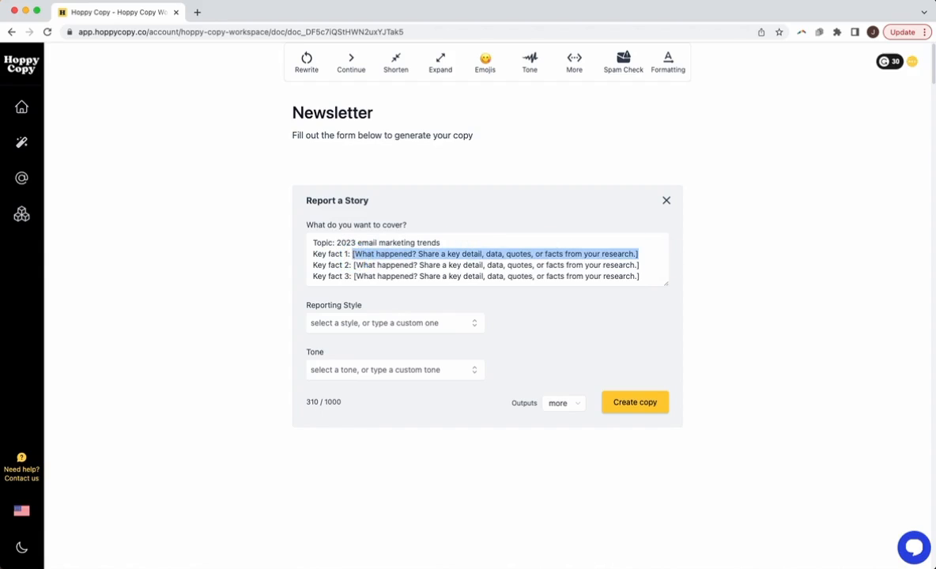
{"action": "key", "text": "BackSpace"}
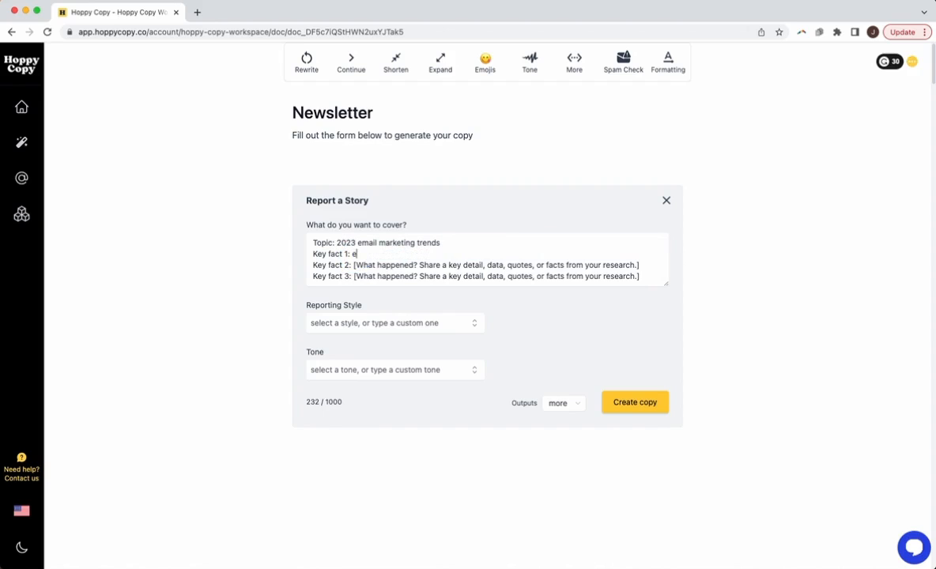
{"action": "type", "text": "email is still rated the highest ROI marketing channel by marketers"}
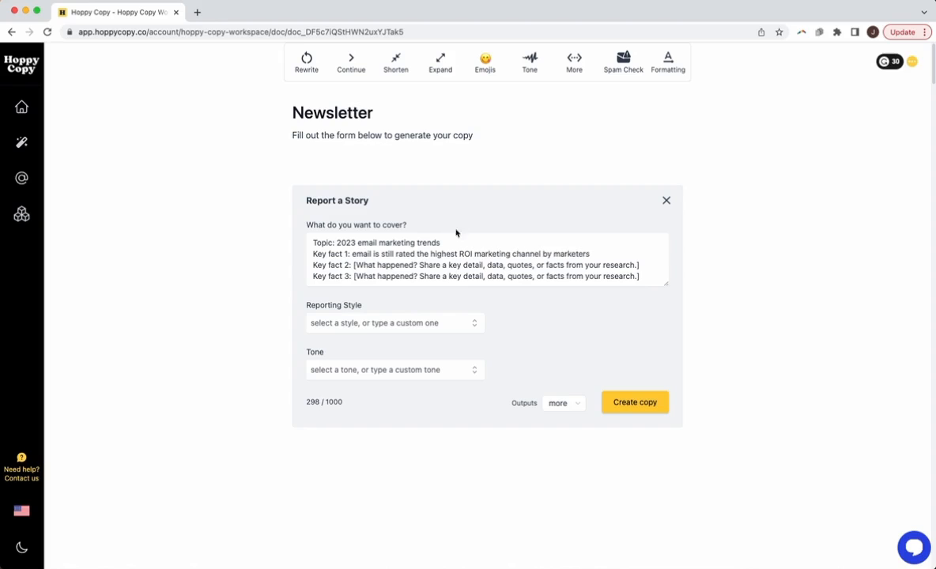
{"action": "left_click_drag", "start_coordinate": [637, 265], "coordinate": [355, 266]}
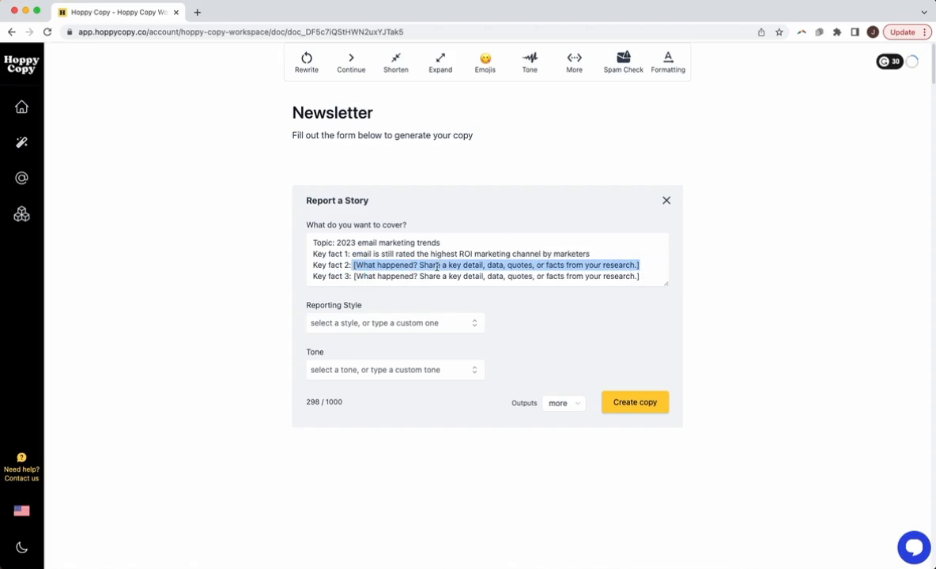
{"action": "key", "text": "BackSpace"}
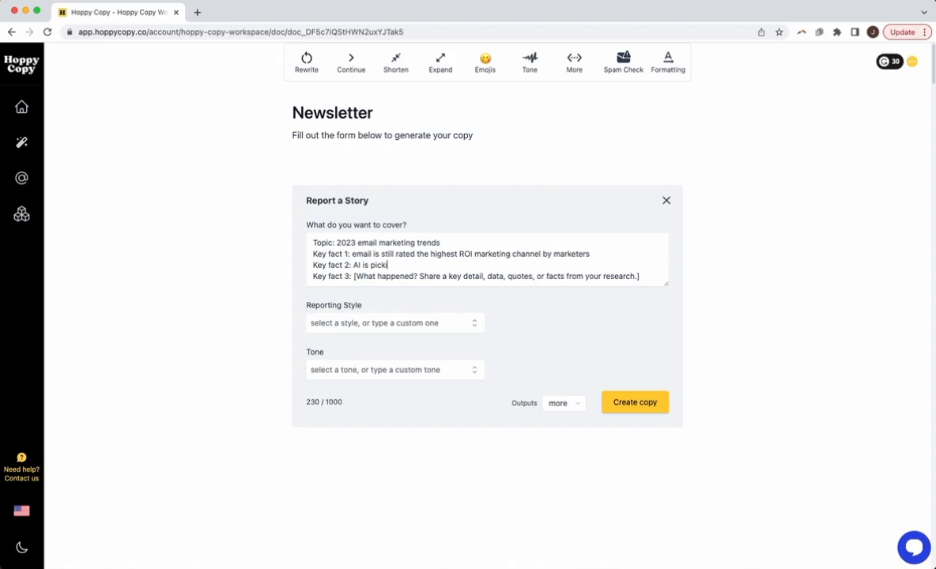
- Enter key fact 3 "Brands plan to invest more in email automation" and add key fact 4 "Personalization and segmentation is key"
{"action": "left_click_drag", "start_coordinate": [644, 270], "coordinate": [354, 280]}
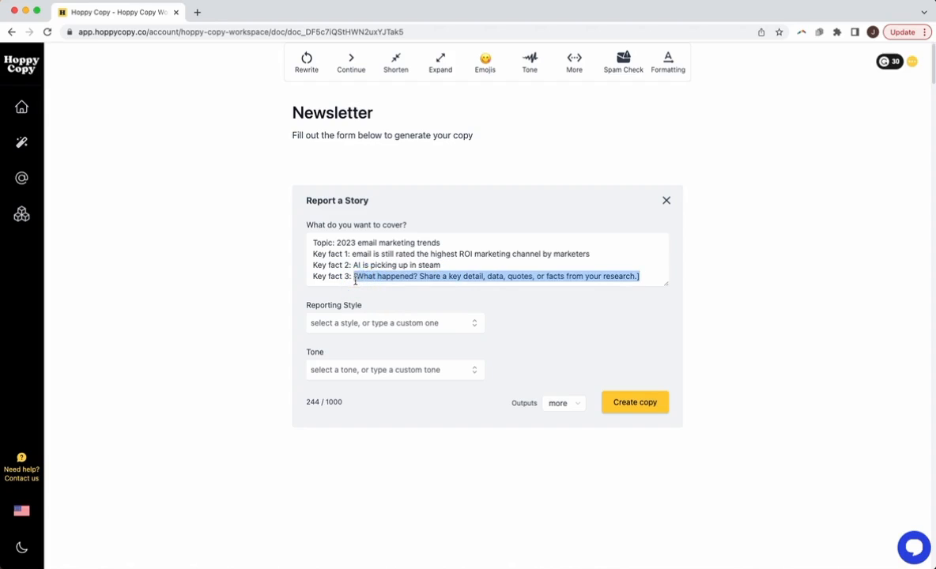
{"action": "key", "text": "BackSpace"}
{"action": "type", "text": "Brands"}
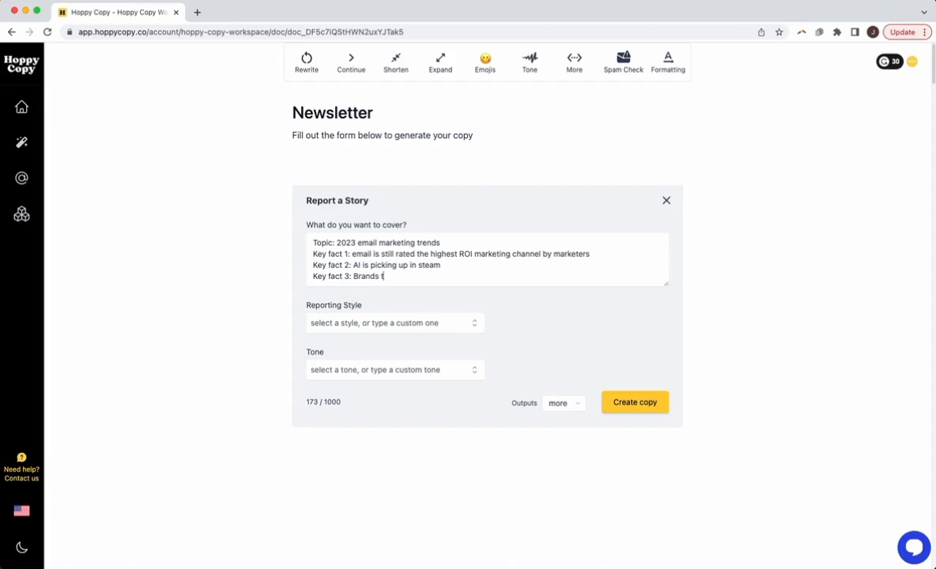
{"action": "type", "text": " plan to invest more in email automation"}
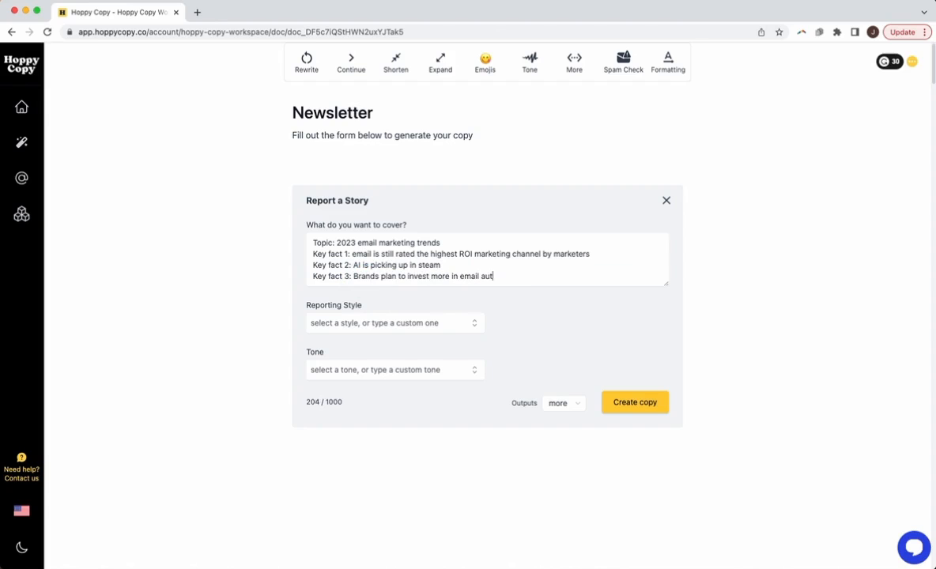
{"action": "key", "text": "Return"}
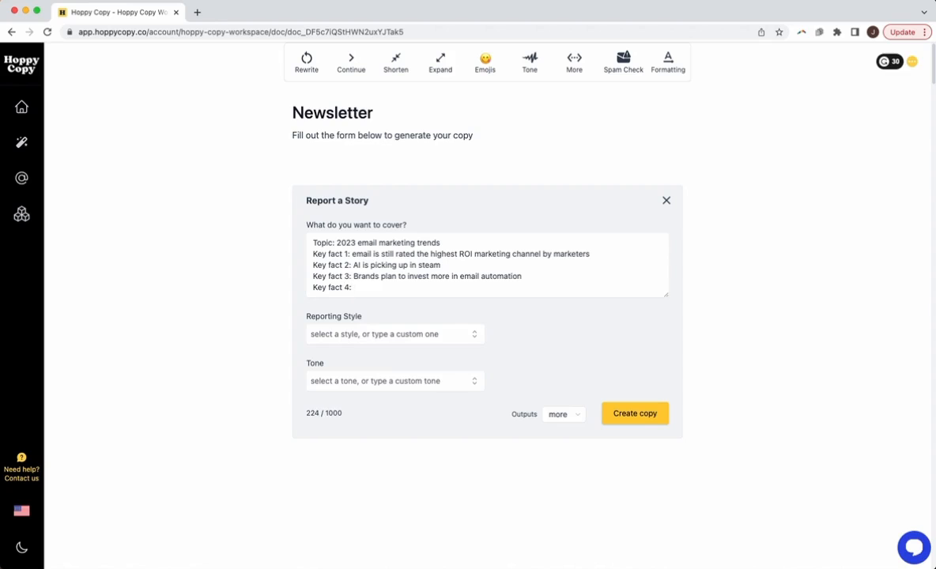
{"action": "type", "text": "mentation is key"}
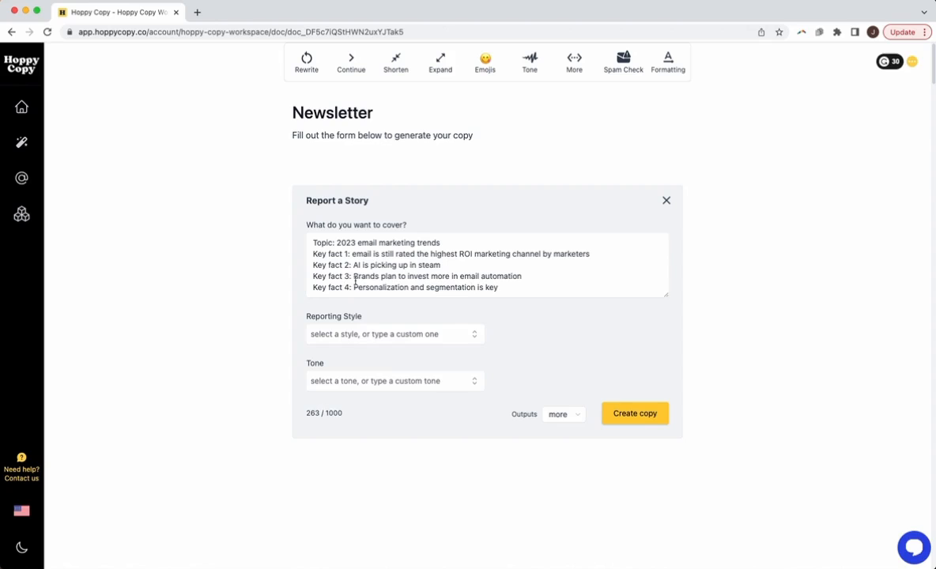
- Set the reporting style to The Hustle Newsletter and the tone to Friendly
{"action": "left_click", "coordinate": [434, 334]}
{"action": "left_click", "coordinate": [471, 335]}
{"action": "left_click", "coordinate": [393, 356]}
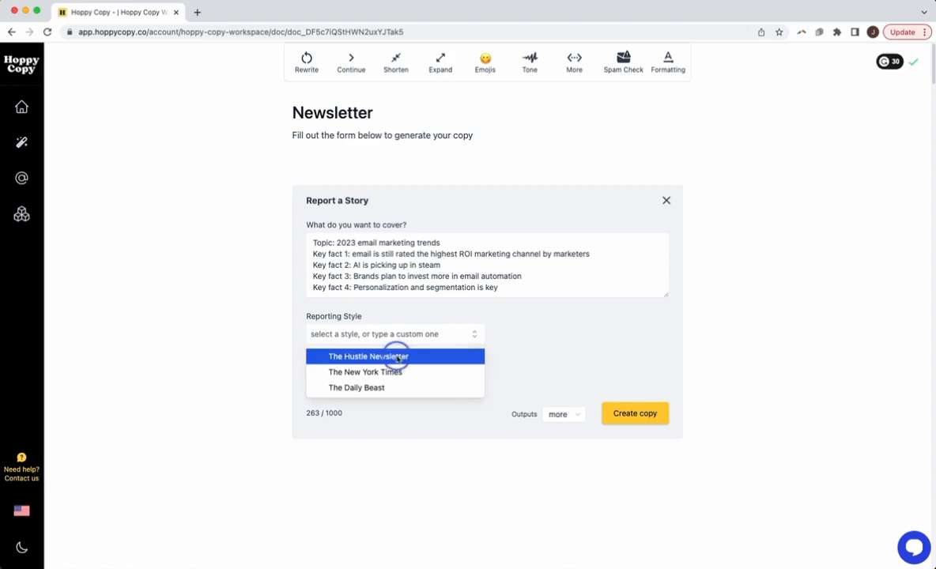
{"action": "left_click", "coordinate": [485, 319]}
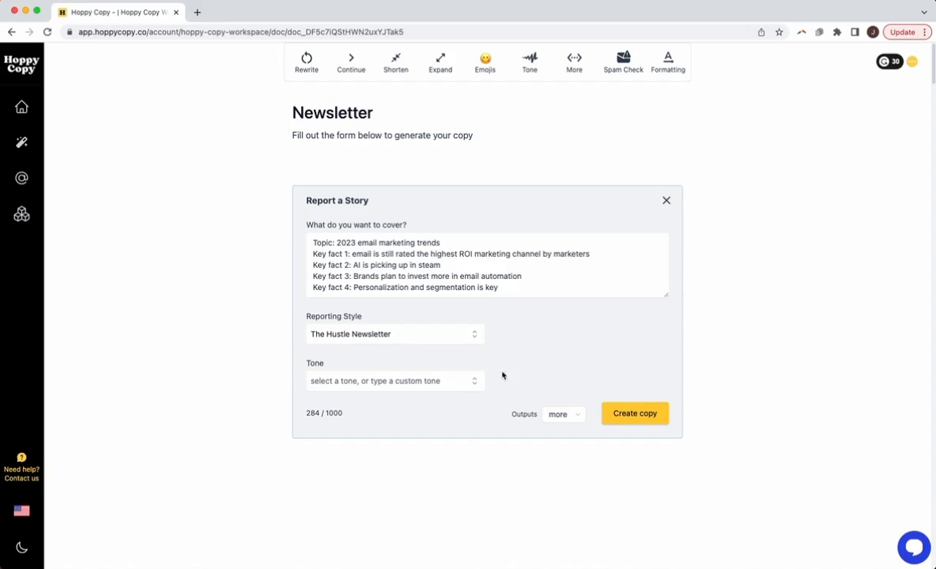
{"action": "left_click", "coordinate": [476, 385]}
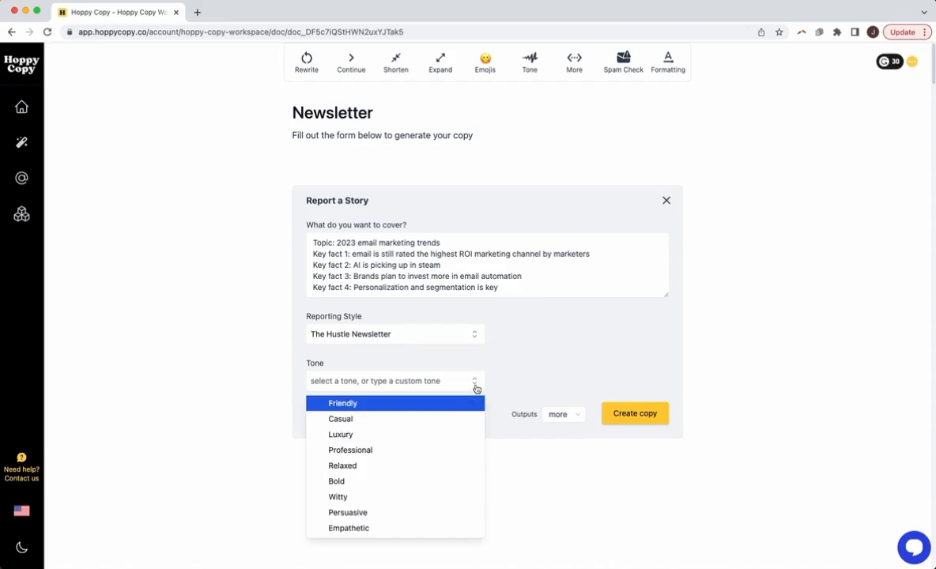
{"action": "left_click", "coordinate": [430, 401]}
- Reduce the outputs to "less" and generate the story copy
{"action": "left_click", "coordinate": [565, 411]}
{"action": "left_click", "coordinate": [563, 451]}
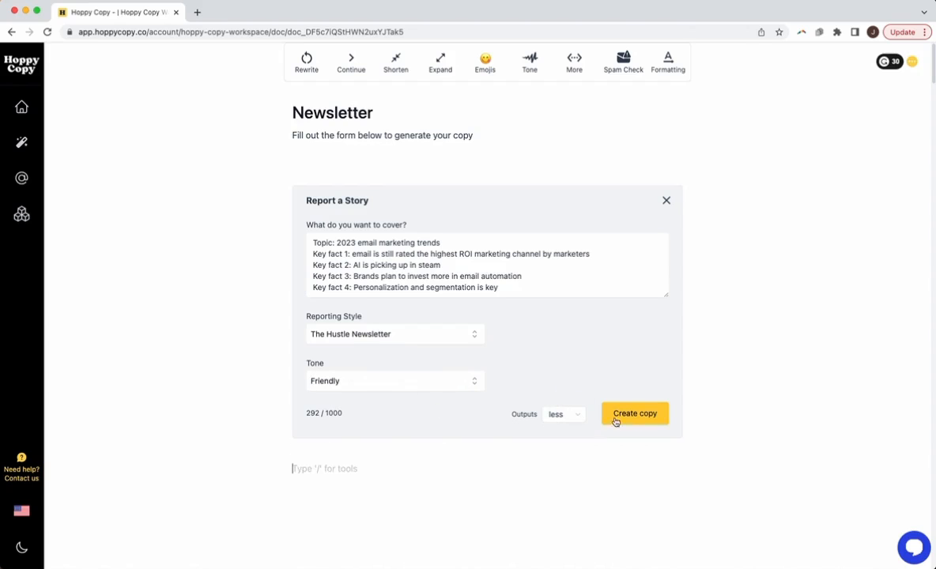
{"action": "left_click", "coordinate": [620, 413]}
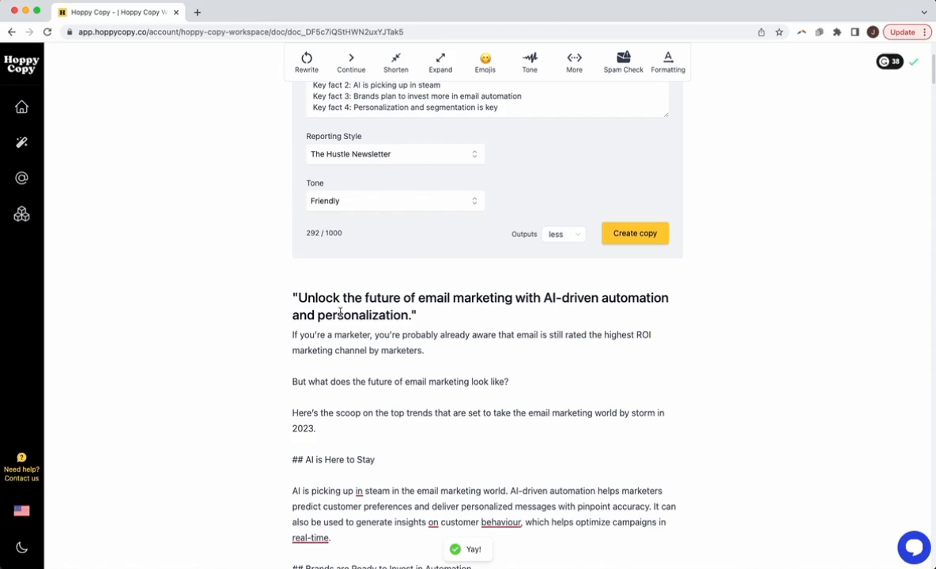
- Remove the quotation marks around the "Unlock the future of email marketing" headline and add a blank line beneath it
{"action": "left_click_drag", "start_coordinate": [299, 298], "coordinate": [292, 297]}
{"action": "key", "text": "BackSpace"}
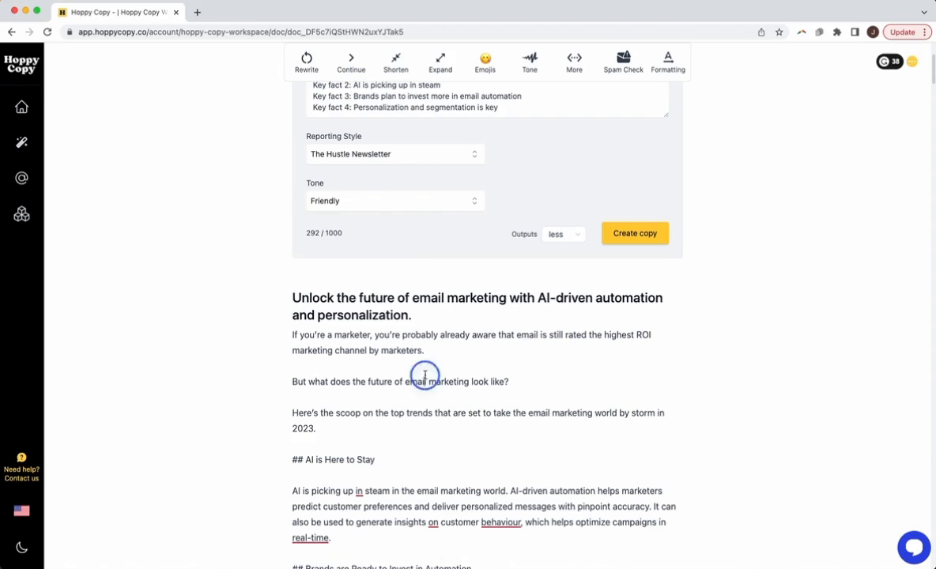
{"action": "scroll", "coordinate": [468, 363], "scroll_direction": "down", "scroll_amount": 3}
{"action": "left_click", "coordinate": [292, 221]}
{"action": "key", "text": "Return"}
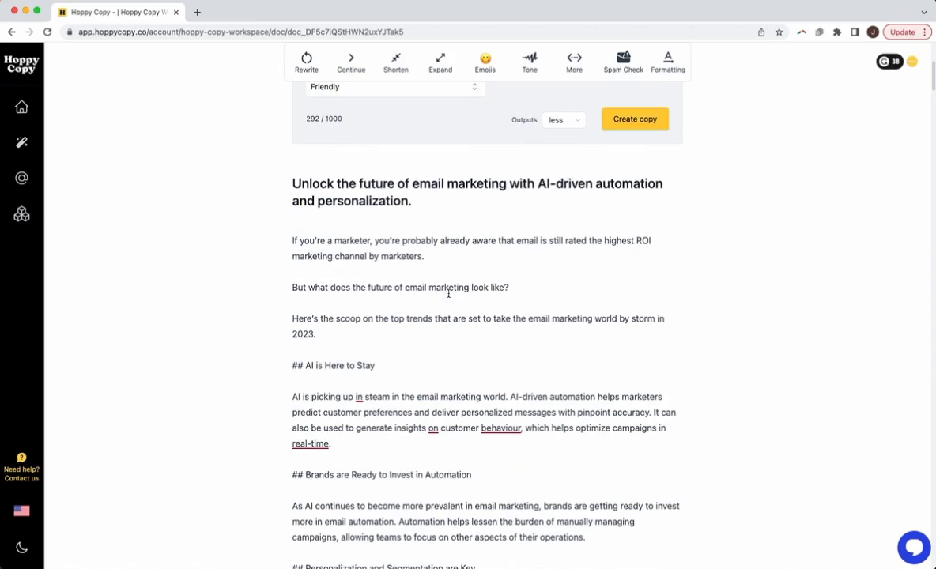
- Read the first generated trends story section by section, from its introduction to "It's Time to Get Onboard"
{"action": "left_click", "coordinate": [403, 375]}
{"action": "left_click", "coordinate": [382, 411]}
{"action": "left_click", "coordinate": [377, 456]}
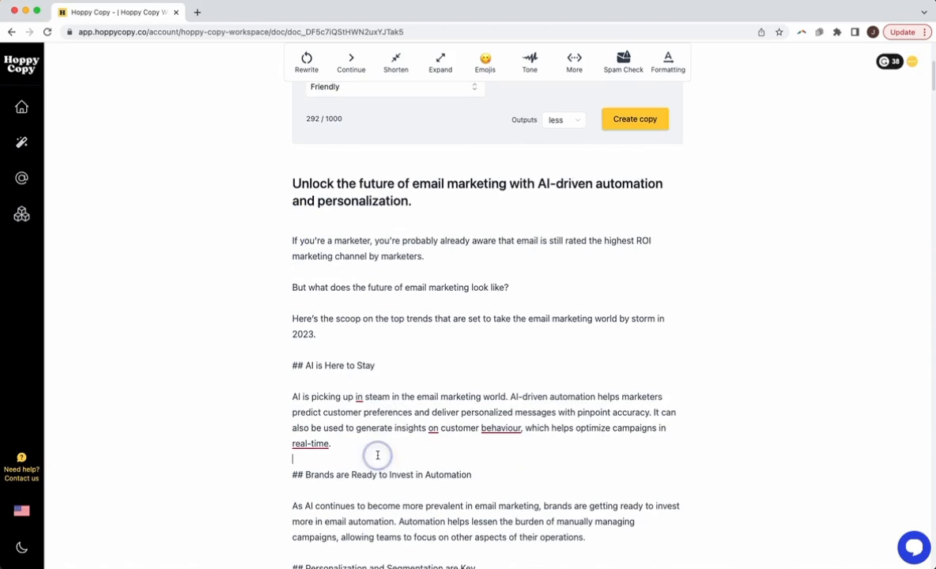
{"action": "left_click_drag", "start_coordinate": [513, 290], "coordinate": [399, 287]}
{"action": "left_click", "coordinate": [403, 338]}
{"action": "left_click_drag", "start_coordinate": [378, 330], "coordinate": [380, 324]}
{"action": "left_click", "coordinate": [397, 365]}
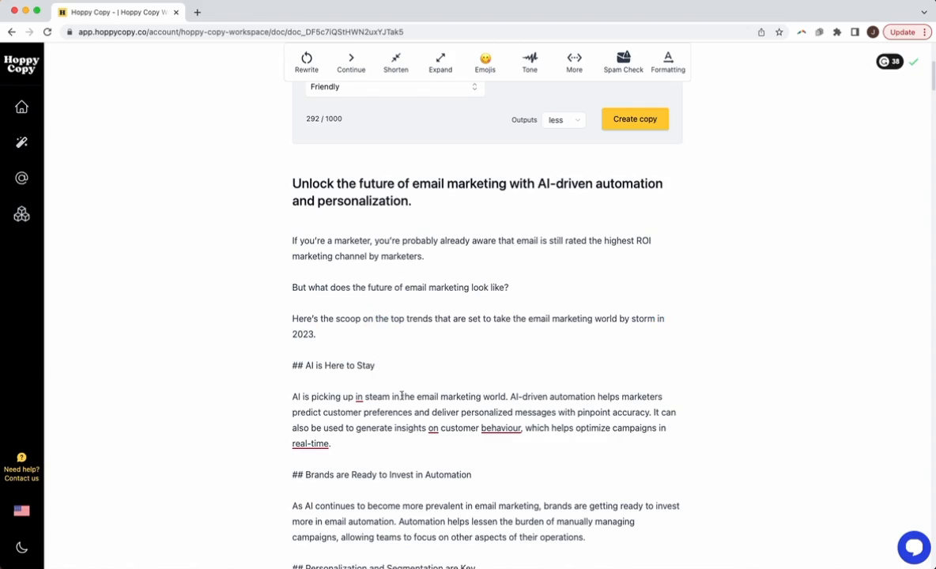
{"action": "scroll", "coordinate": [401, 395], "scroll_direction": "down", "scroll_amount": 5}
{"action": "left_click", "coordinate": [504, 309]}
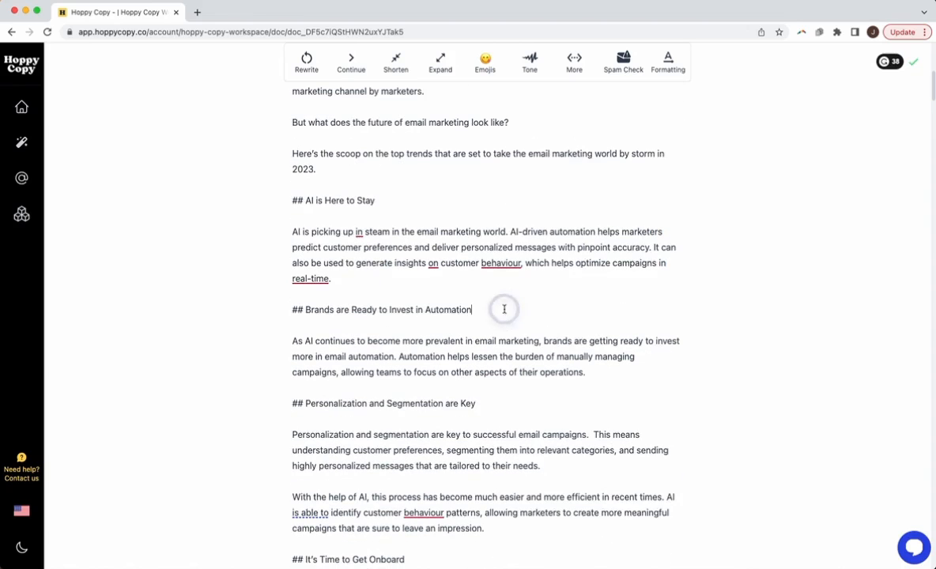
{"action": "left_click", "coordinate": [510, 404]}
{"action": "scroll", "coordinate": [509, 404], "scroll_direction": "down", "scroll_amount": 1}
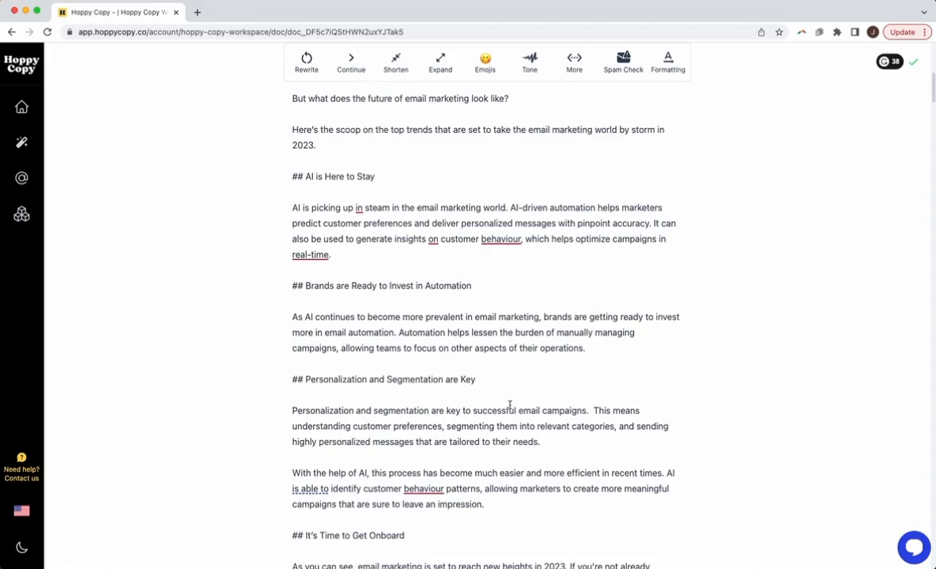
{"action": "scroll", "coordinate": [445, 490], "scroll_direction": "down", "scroll_amount": 4}
{"action": "left_click", "coordinate": [446, 416]}
{"action": "scroll", "coordinate": [447, 416], "scroll_direction": "down", "scroll_amount": 1}
{"action": "scroll", "coordinate": [464, 433], "scroll_direction": "up", "scroll_amount": 8}
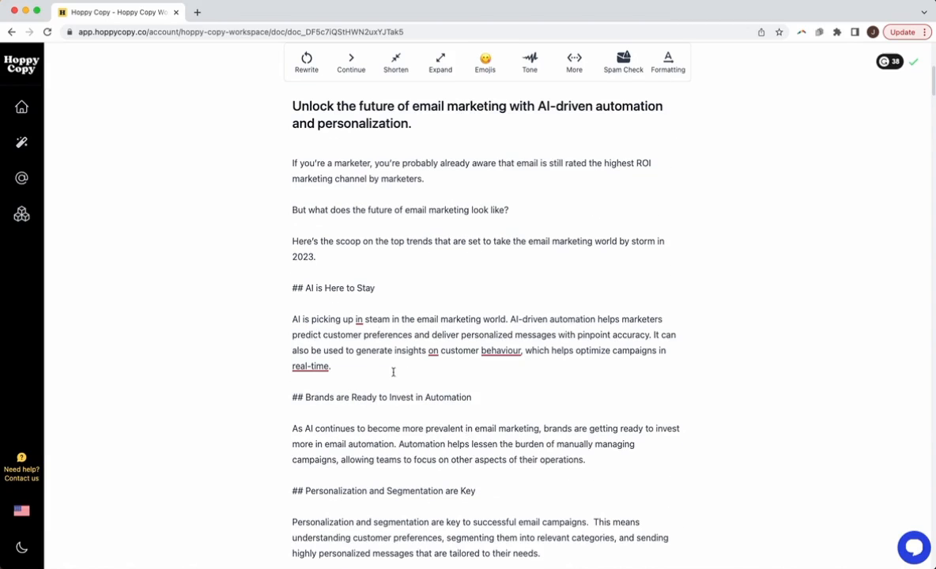
- Skim the alternative generated versions of the 2023 email marketing trends story
{"action": "scroll", "coordinate": [393, 371], "scroll_direction": "down", "scroll_amount": 5}
{"action": "scroll", "coordinate": [417, 333], "scroll_direction": "down", "scroll_amount": 10}
{"action": "left_click_drag", "start_coordinate": [513, 292], "coordinate": [382, 278]}
{"action": "left_click", "coordinate": [406, 330]}
{"action": "left_click", "coordinate": [432, 420]}
{"action": "left_click", "coordinate": [429, 434]}
{"action": "scroll", "coordinate": [395, 458], "scroll_direction": "down", "scroll_amount": 15}
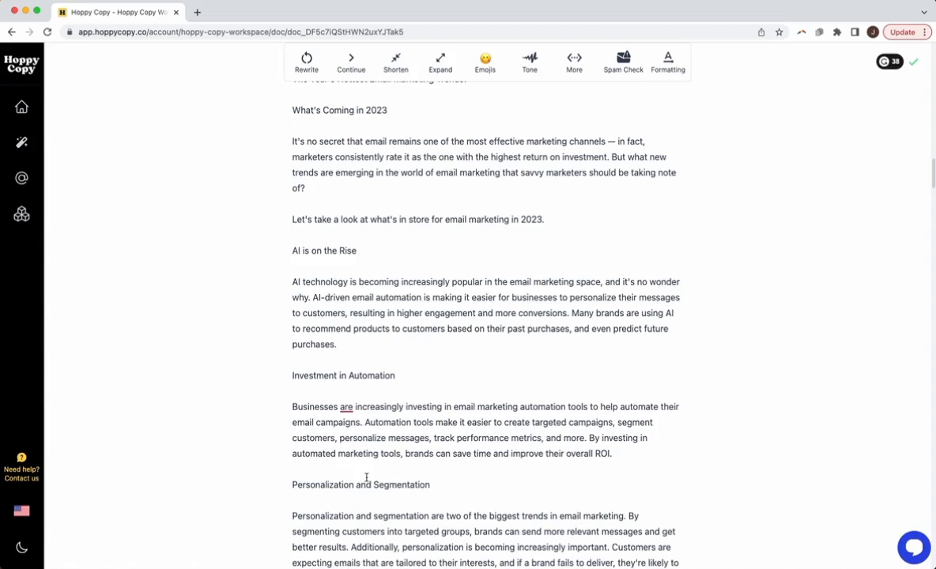
{"action": "scroll", "coordinate": [366, 477], "scroll_direction": "up", "scroll_amount": 10}
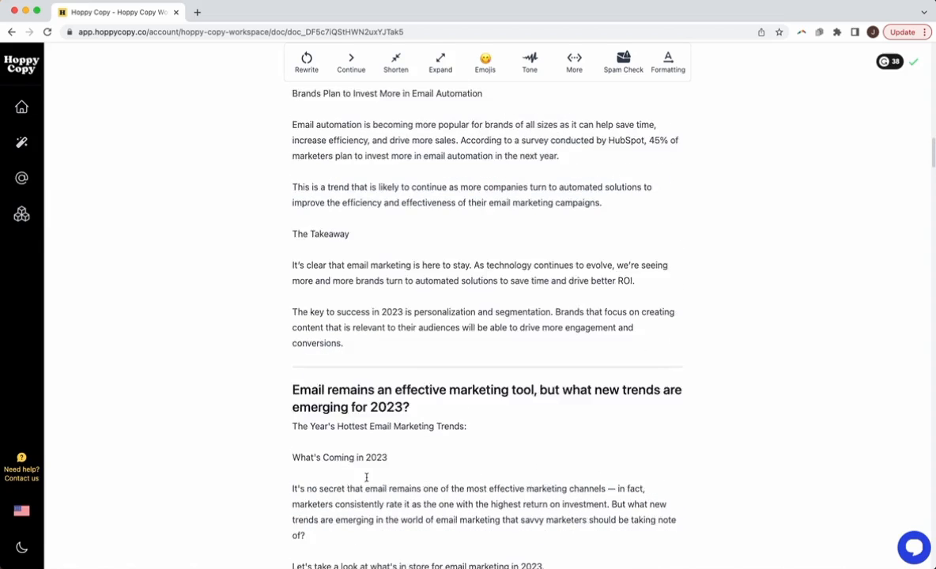
{"action": "scroll", "coordinate": [366, 477], "scroll_direction": "up", "scroll_amount": 15}
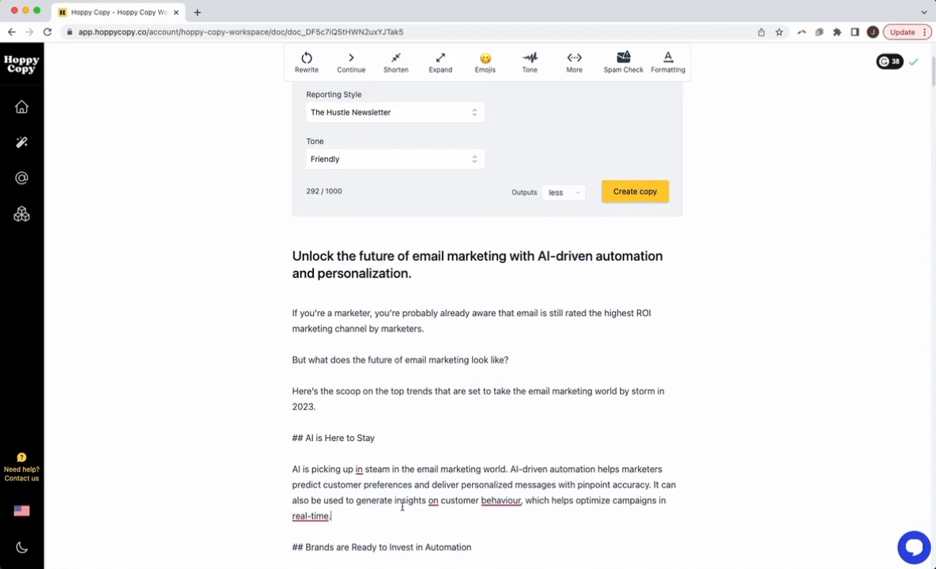
- Look over the first trends story once more and collapse the Report a Story form
{"action": "scroll", "coordinate": [405, 472], "scroll_direction": "down", "scroll_amount": 8}
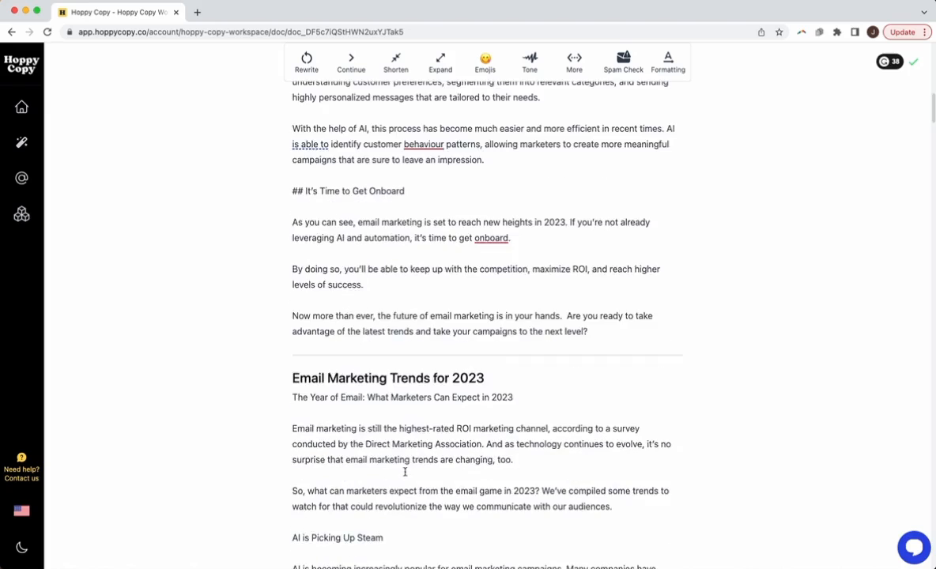
{"action": "scroll", "coordinate": [405, 471], "scroll_direction": "up", "scroll_amount": 7}
{"action": "scroll", "coordinate": [572, 451], "scroll_direction": "up", "scroll_amount": 5}
{"action": "left_click", "coordinate": [494, 510]}
{"action": "scroll", "coordinate": [486, 475], "scroll_direction": "down", "scroll_amount": 3}
{"action": "scroll", "coordinate": [398, 262], "scroll_direction": "up", "scroll_amount": 1}
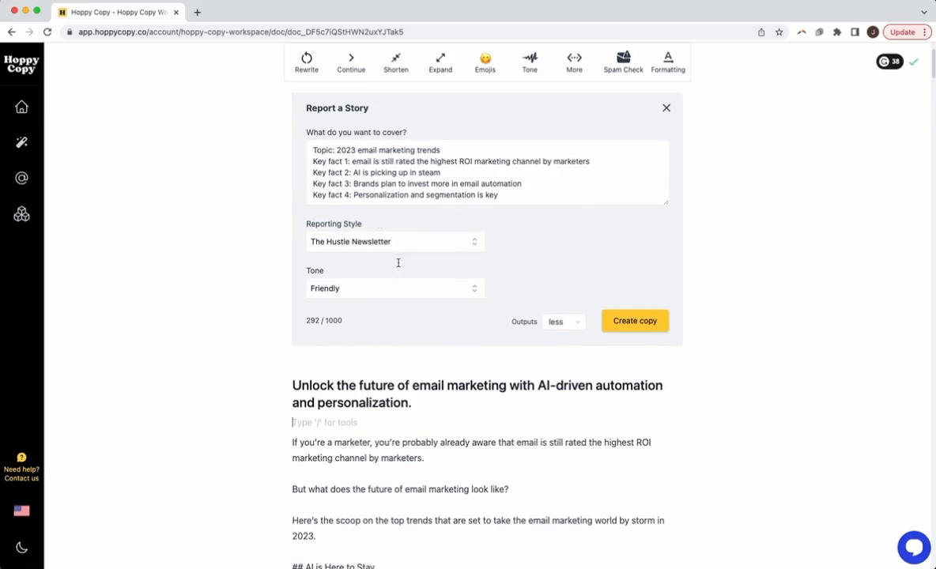
{"action": "left_click", "coordinate": [356, 110]}
- Look back over the Question Exploration open rate articles and the AI regulation take further down the newsletter
{"action": "scroll", "coordinate": [448, 303], "scroll_direction": "down", "scroll_amount": 15}
{"action": "scroll", "coordinate": [448, 302], "scroll_direction": "down", "scroll_amount": 10}
{"action": "left_click", "coordinate": [403, 192]}
{"action": "left_click", "coordinate": [397, 191]}
{"action": "left_click", "coordinate": [457, 324]}
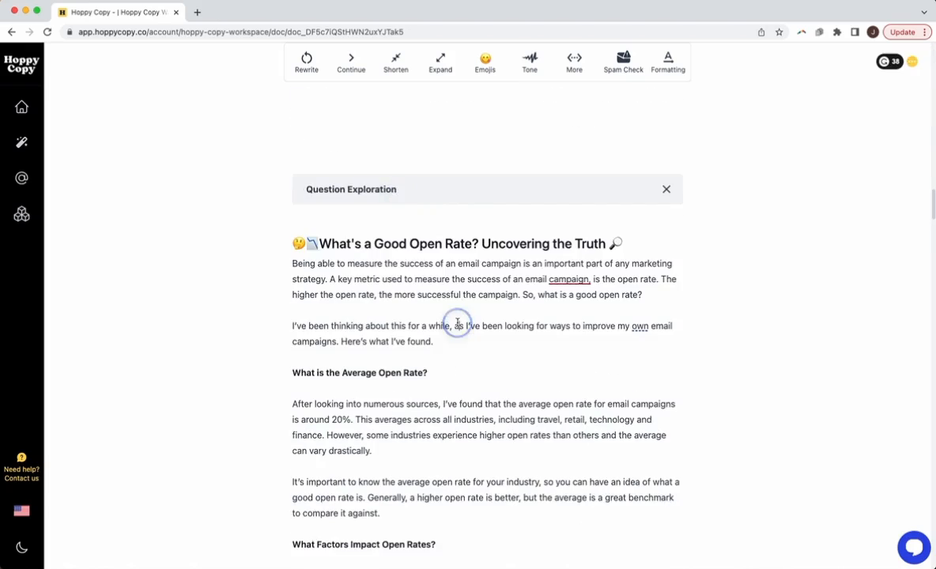
{"action": "scroll", "coordinate": [457, 324], "scroll_direction": "down", "scroll_amount": 15}
{"action": "scroll", "coordinate": [441, 286], "scroll_direction": "down", "scroll_amount": 15}
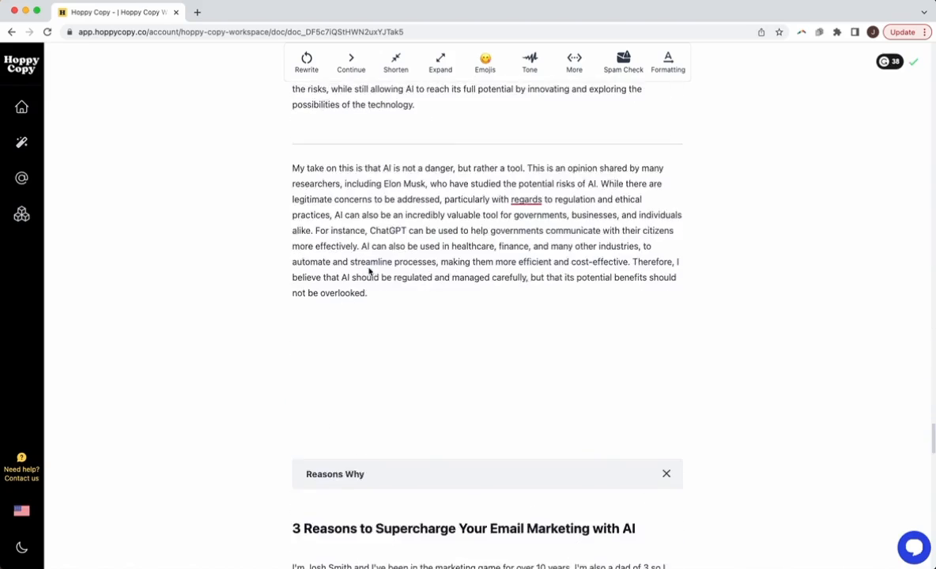
- Review the "3 Reasons to Supercharge Your Email Marketing with AI" article, from its introduction through the three numbered reasons
{"action": "scroll", "coordinate": [369, 271], "scroll_direction": "down", "scroll_amount": 4}
{"action": "left_click", "coordinate": [377, 324]}
{"action": "left_click", "coordinate": [451, 456]}
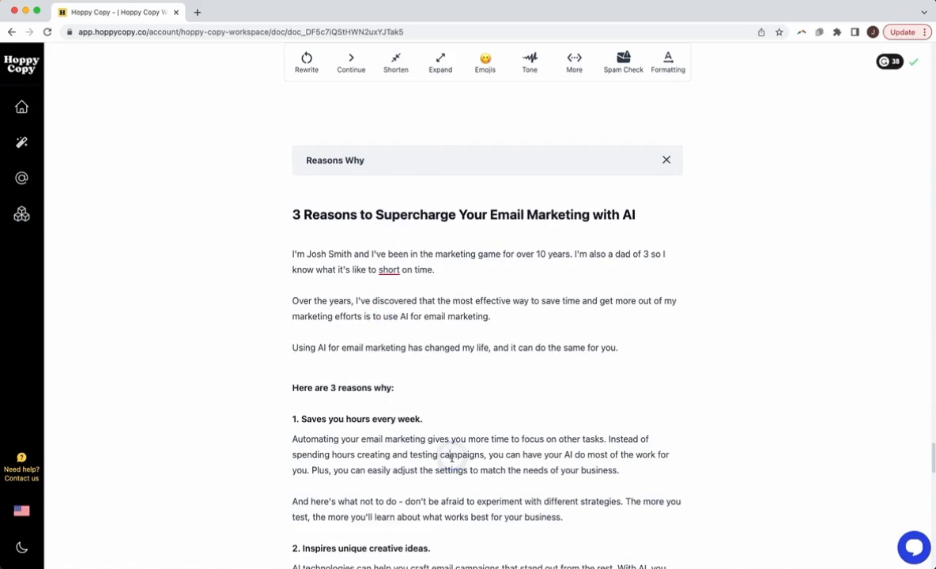
{"action": "left_click", "coordinate": [507, 511]}
{"action": "left_click", "coordinate": [587, 522]}
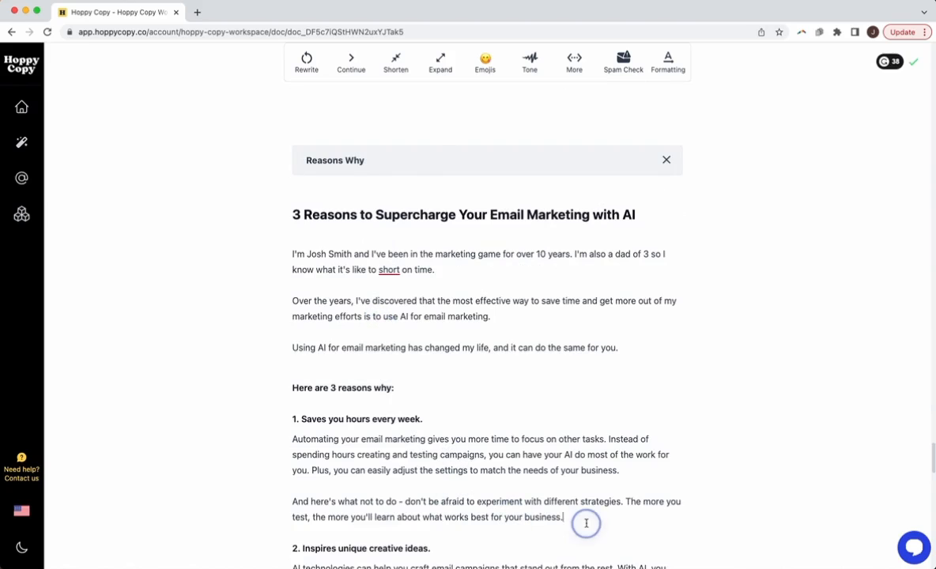
{"action": "left_click", "coordinate": [589, 519]}
{"action": "left_click", "coordinate": [591, 516]}
{"action": "scroll", "coordinate": [592, 515], "scroll_direction": "down", "scroll_amount": 5}
{"action": "left_click", "coordinate": [400, 353]}
{"action": "left_click", "coordinate": [393, 337]}
{"action": "left_click", "coordinate": [389, 377]}
{"action": "left_click", "coordinate": [469, 407]}
{"action": "left_click", "coordinate": [444, 469]}
{"action": "left_click", "coordinate": [439, 482]}
{"action": "left_click", "coordinate": [436, 503]}
{"action": "left_click", "coordinate": [520, 528]}
{"action": "scroll", "coordinate": [511, 546], "scroll_direction": "up", "scroll_amount": 1}
{"action": "left_click", "coordinate": [413, 435]}
{"action": "left_click", "coordinate": [421, 395]}
{"action": "left_click", "coordinate": [425, 422]}
{"action": "left_click", "coordinate": [470, 464]}
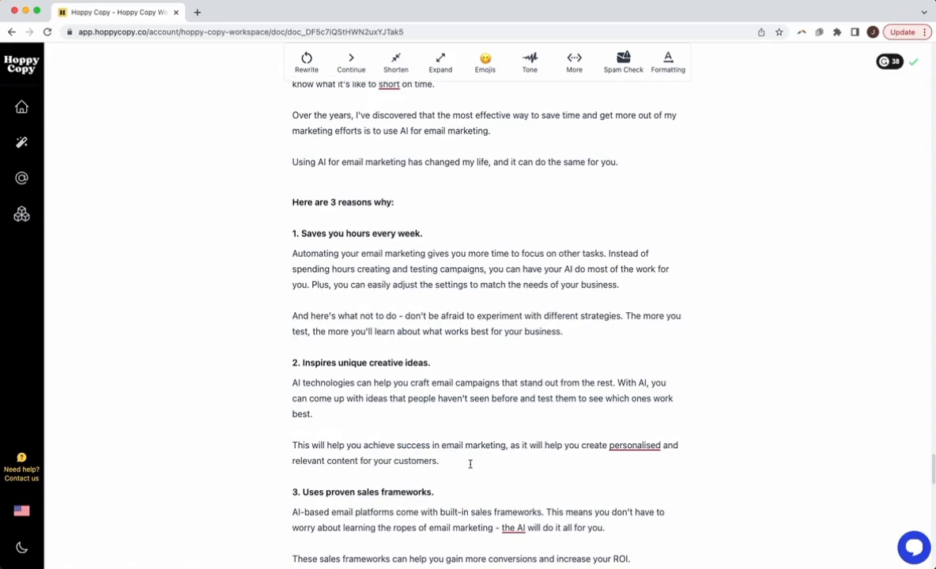